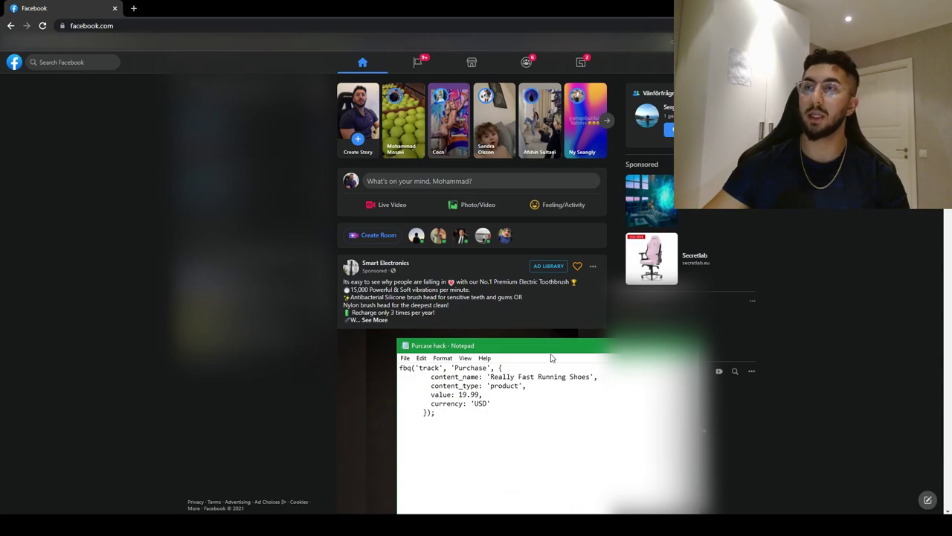
Copy the entire fbq Purchase event code from the "Purcase hack" text file and minimize the file's window.
drag(551, 358, 511, 250)
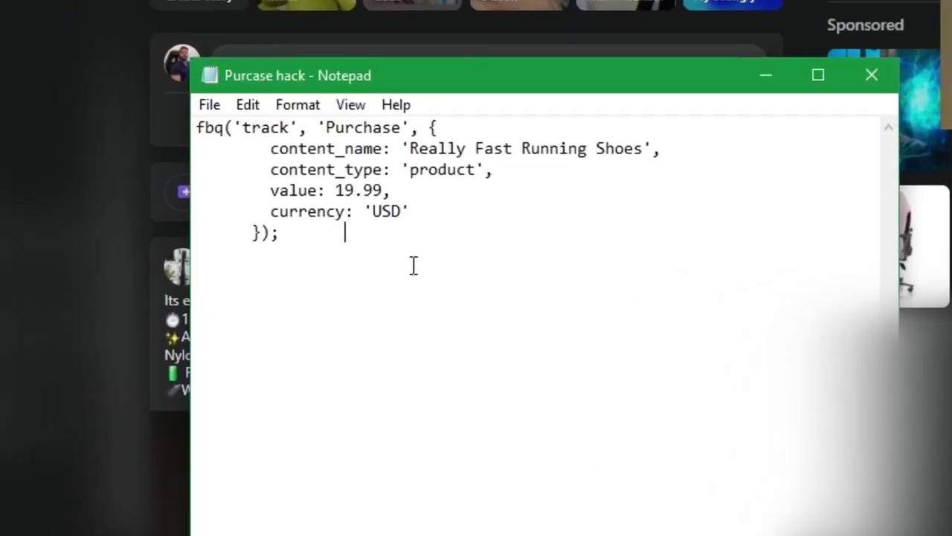
drag(462, 333, 374, 289)
drag(164, 133, 108, 74)
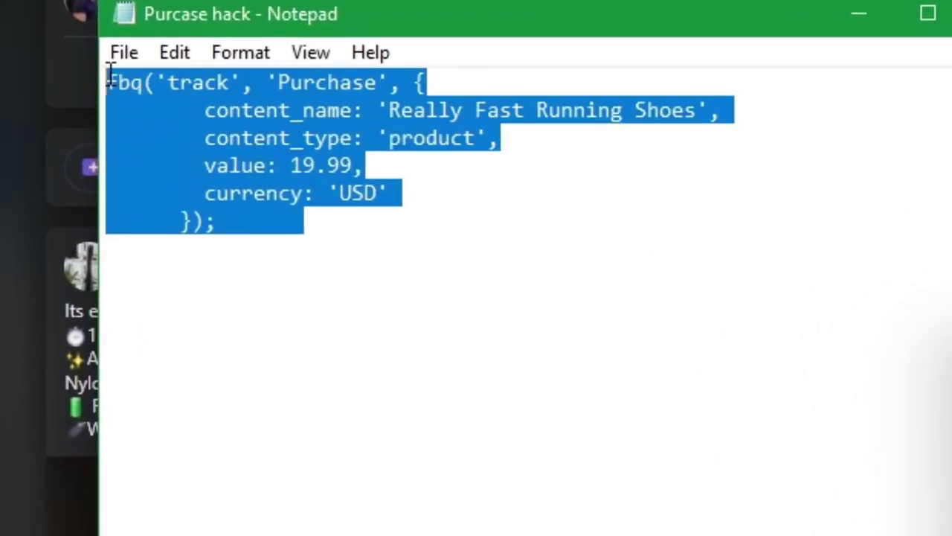
right_click(322, 72)
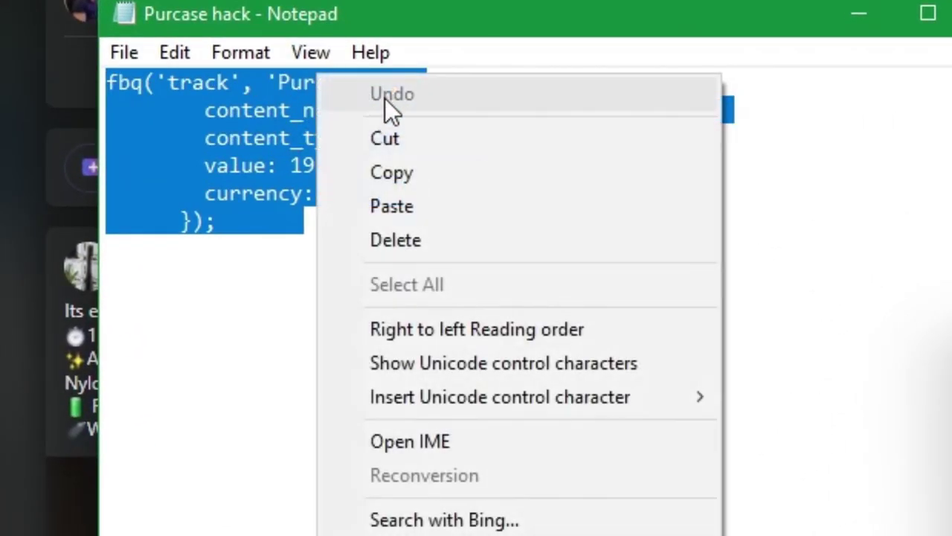
click(434, 175)
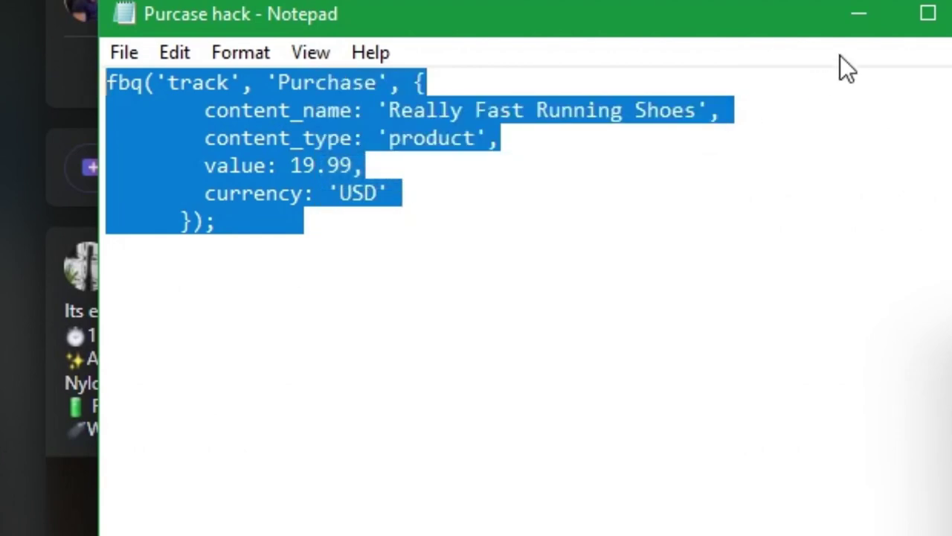
click(857, 12)
Browse the Facebook news feed and examine the sponsored product ads and their shop links.
scroll(552, 278, down, 5)
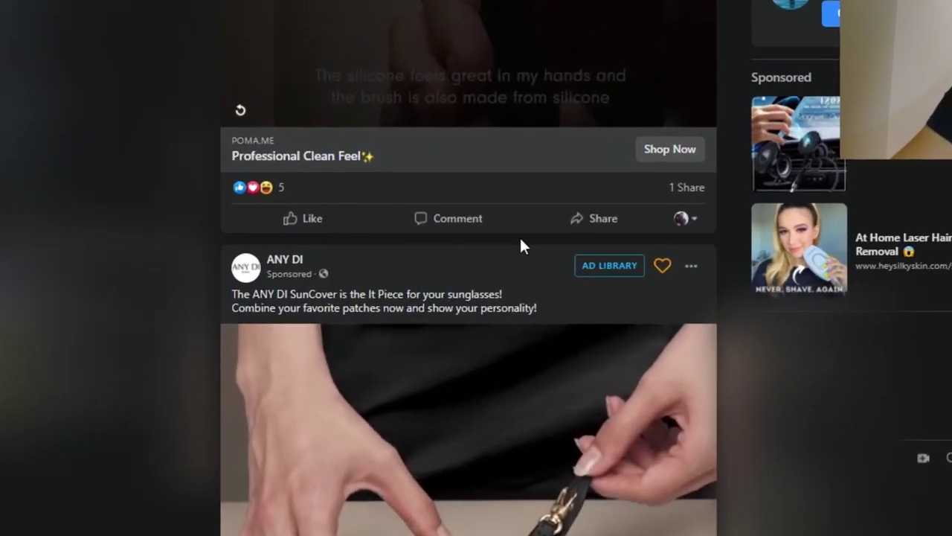
scroll(519, 235, down, 15)
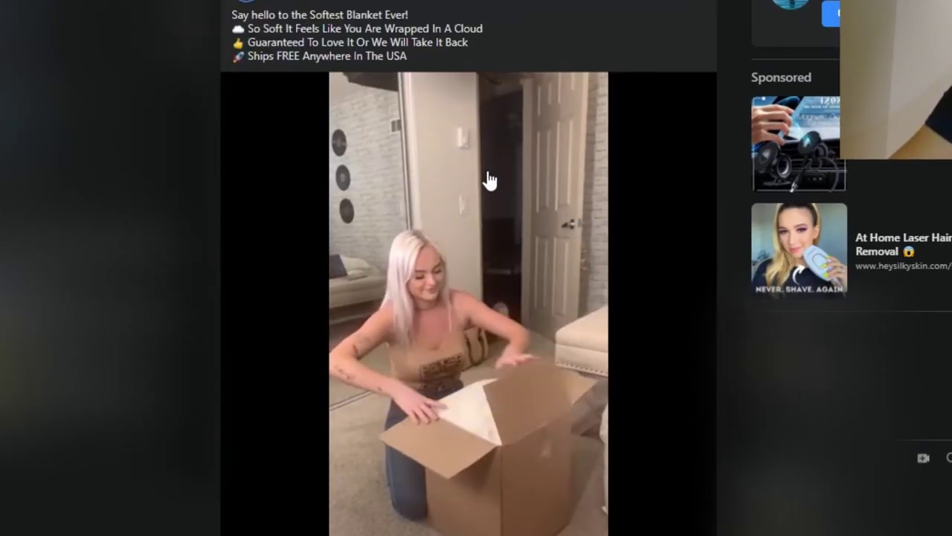
scroll(484, 181, down, 10)
scroll(533, 223, down, 8)
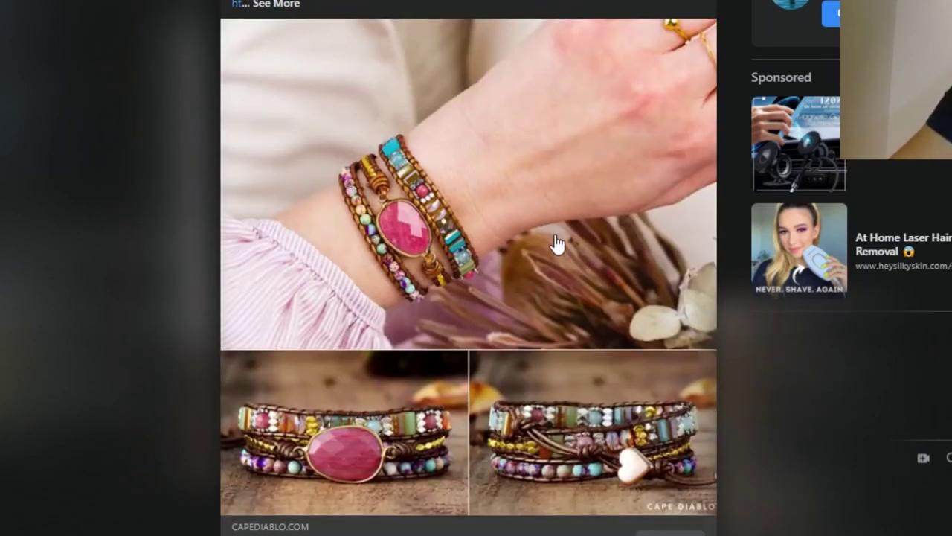
scroll(519, 237, down, 6)
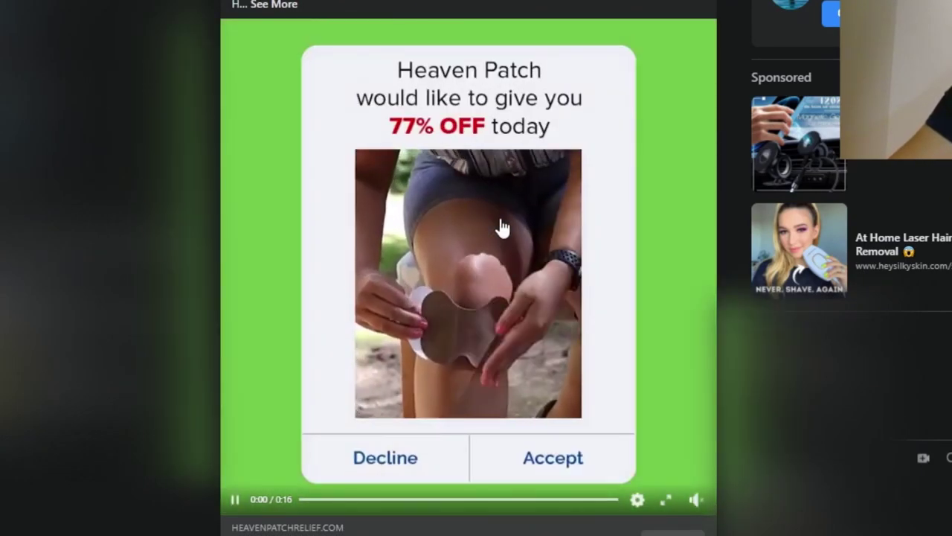
scroll(460, 275, up, 6)
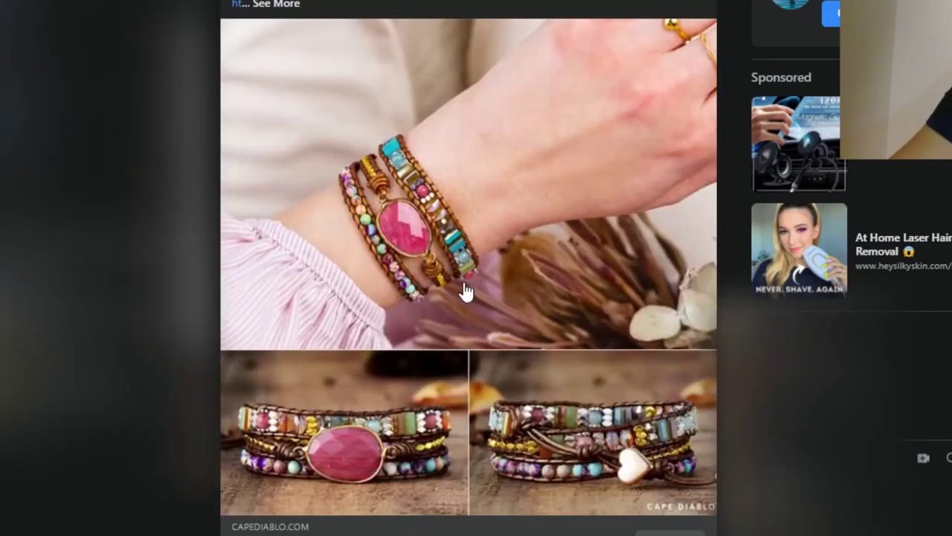
scroll(571, 152, up, 5)
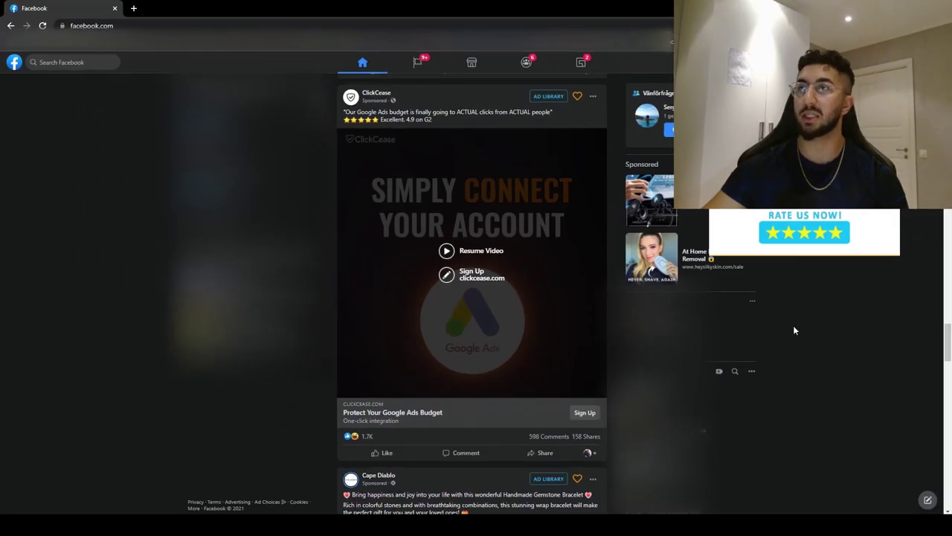
scroll(570, 277, down, 5)
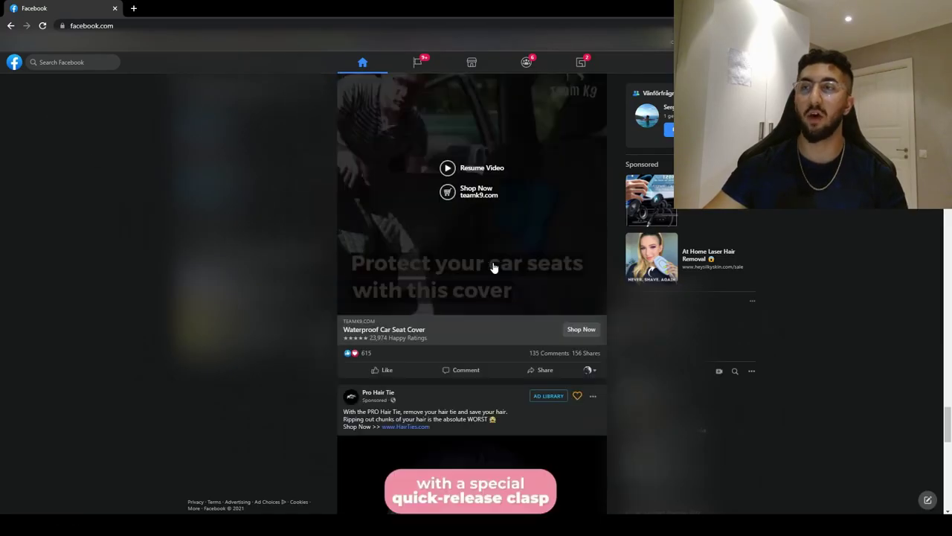
scroll(493, 266, down, 4)
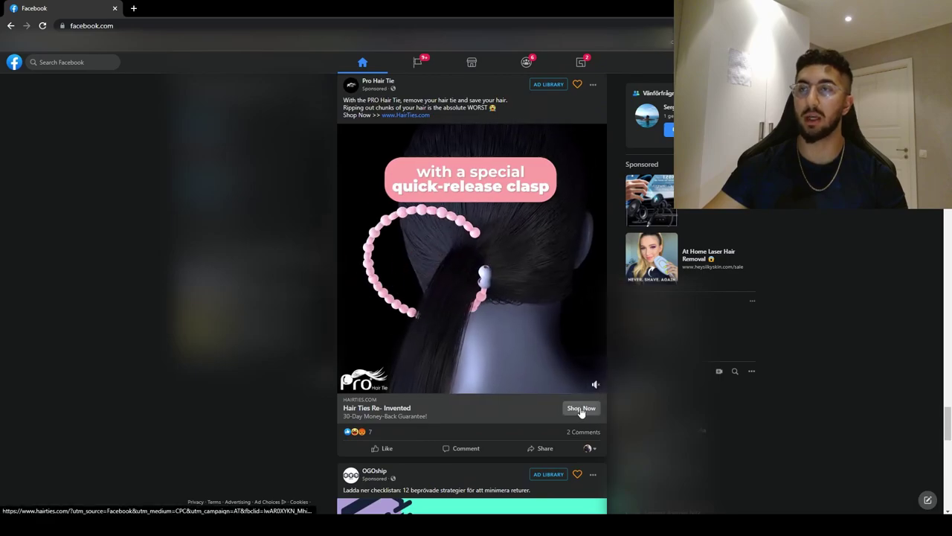
Open the shop from the Kaitlyn IPL hair removal ad and add one white device to the cart for checkout.
scroll(591, 394, down, 10)
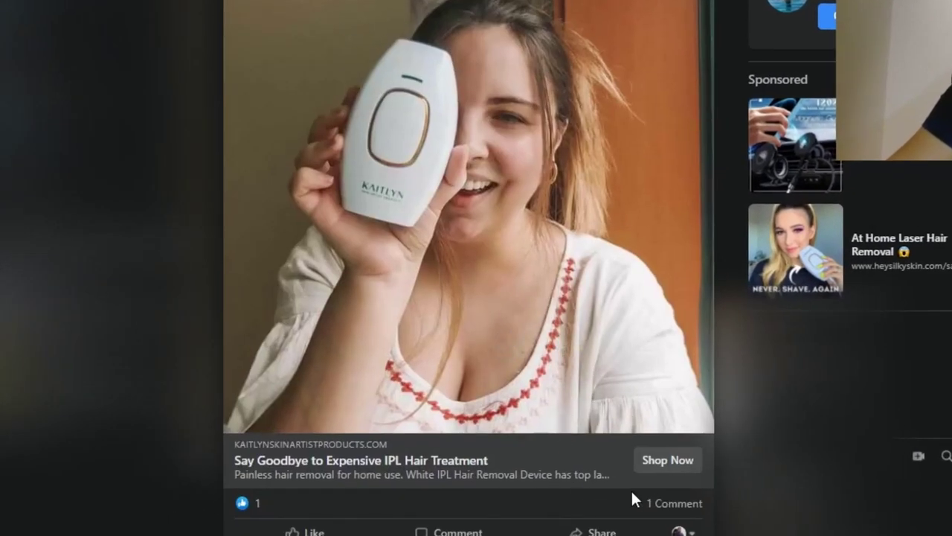
click(654, 464)
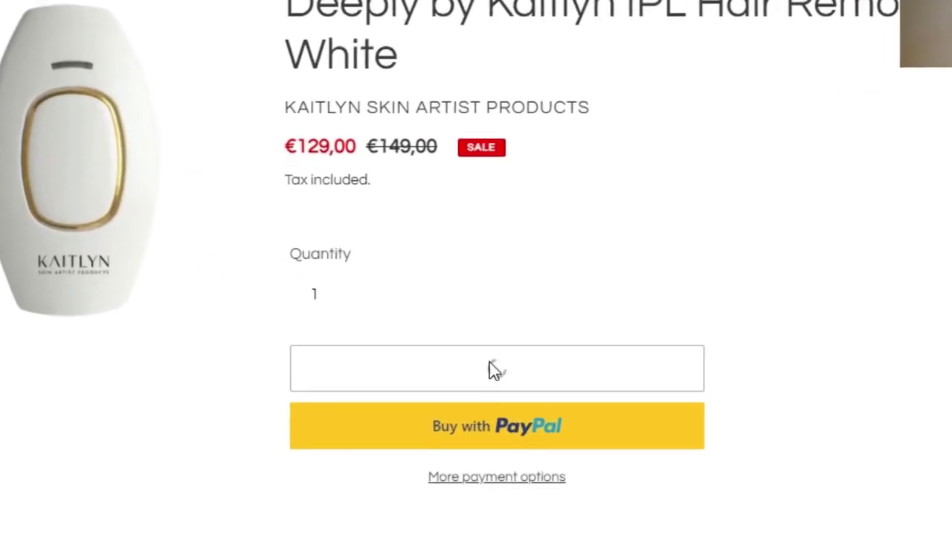
click(489, 366)
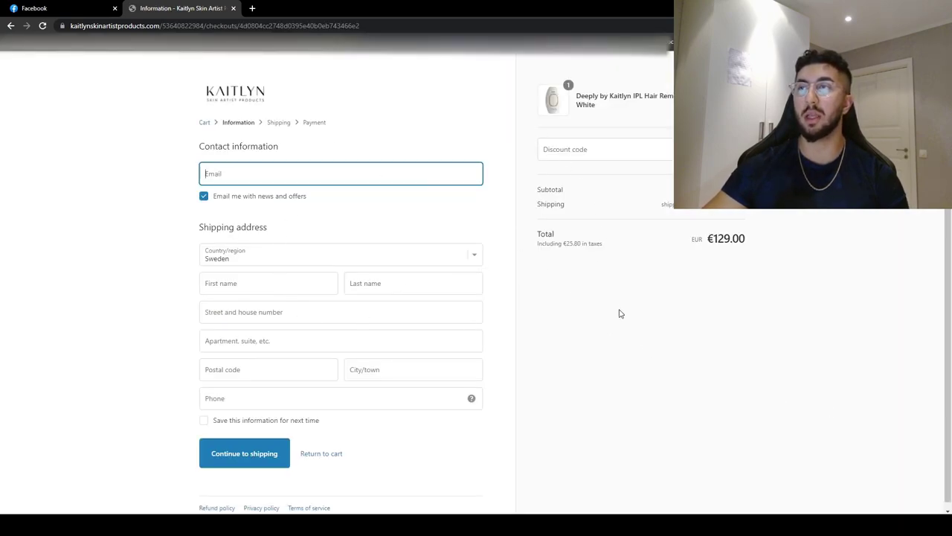
Paste the copied Purchase event code into the checkout page's developer console, set its value to 119.99 and run it.
right_click(544, 270)
click(622, 473)
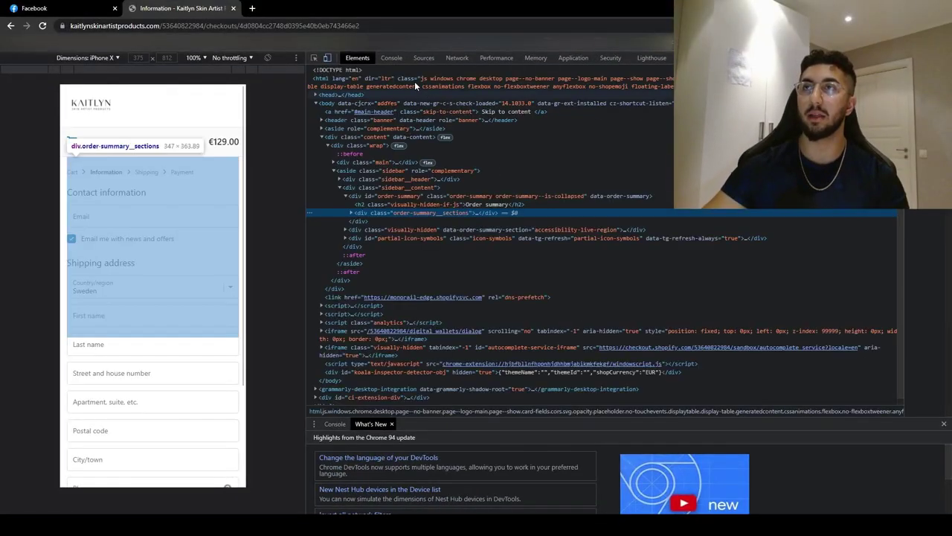
click(392, 58)
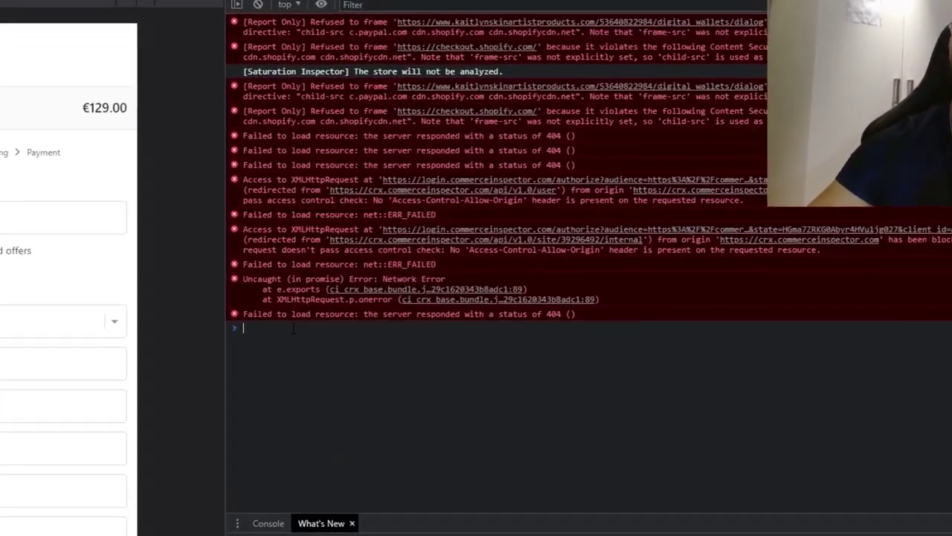
right_click(293, 329)
click(323, 403)
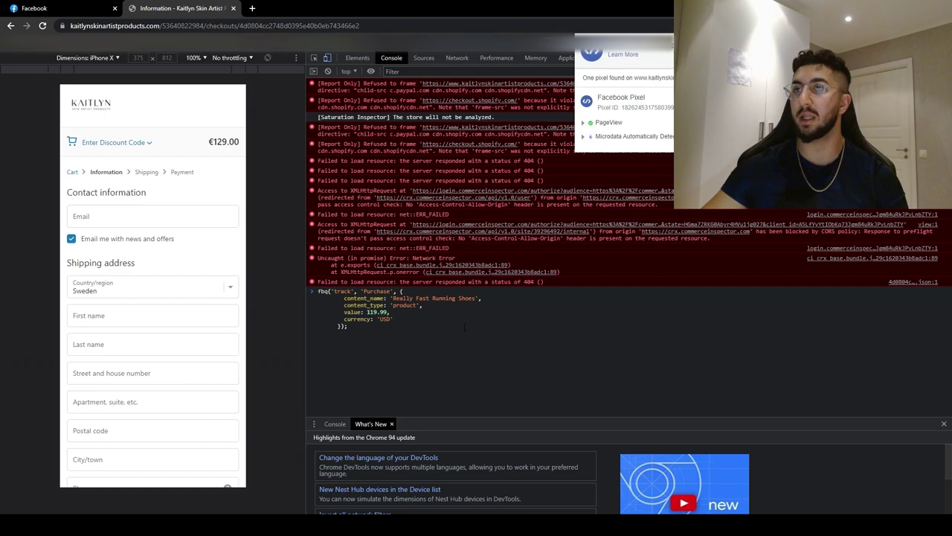
click(432, 325)
key(Return)
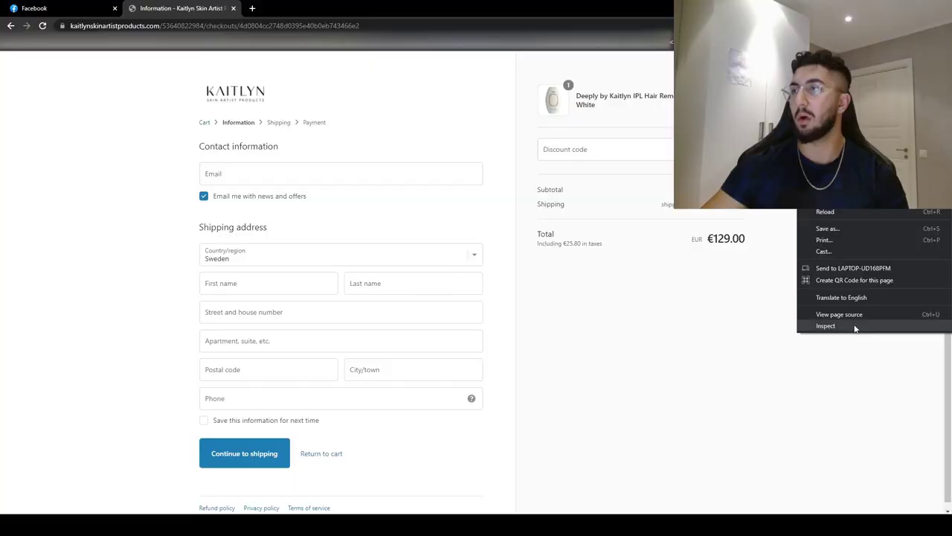
Reopen the developer console on the Kaitlyn checkout page and paste the Purchase event code again.
click(849, 334)
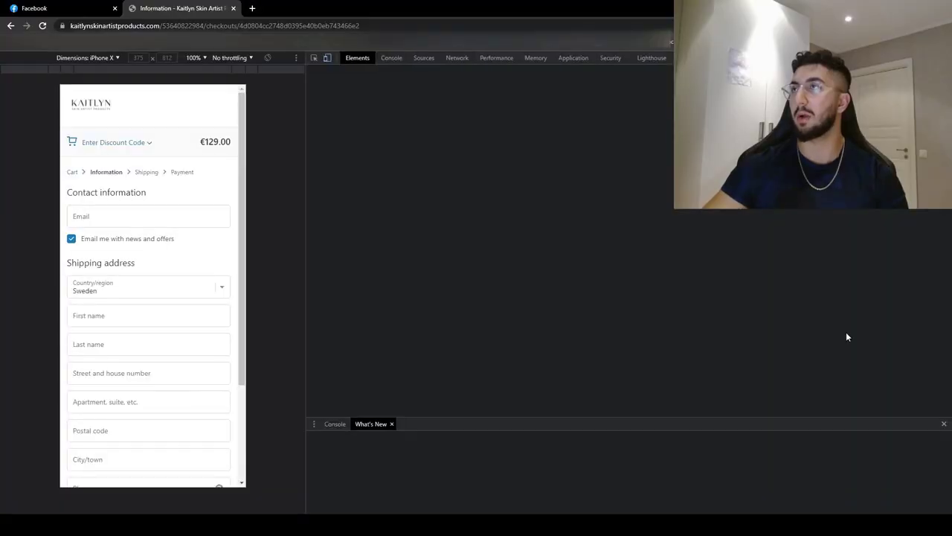
click(392, 58)
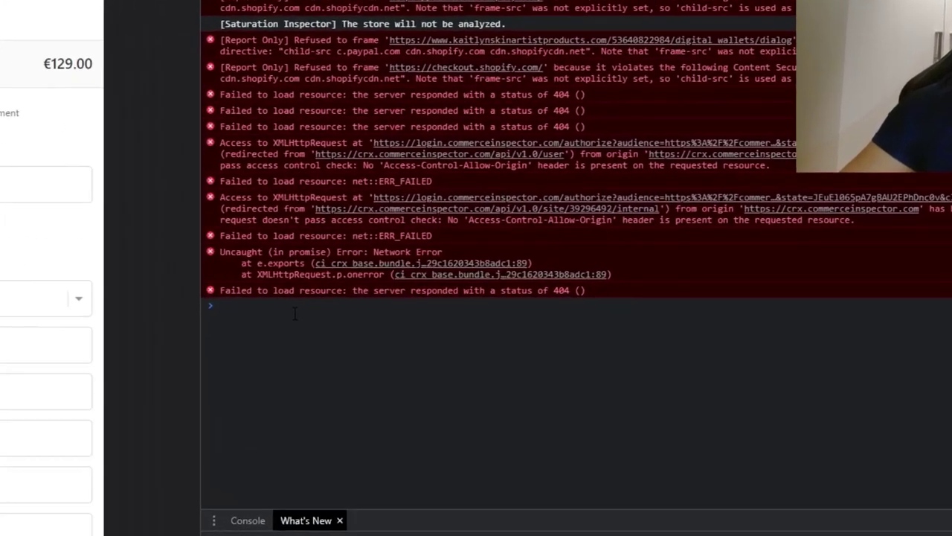
right_click(343, 300)
click(381, 357)
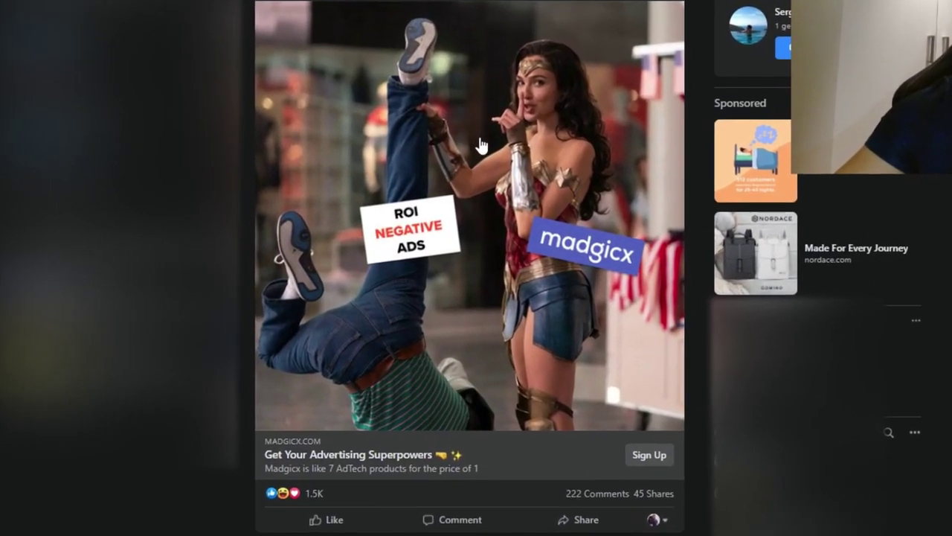
Find the sponsored ad for the cable that charges all devices in the Facebook feed and open its shop.
scroll(480, 145, down, 10)
scroll(565, 223, up, 6)
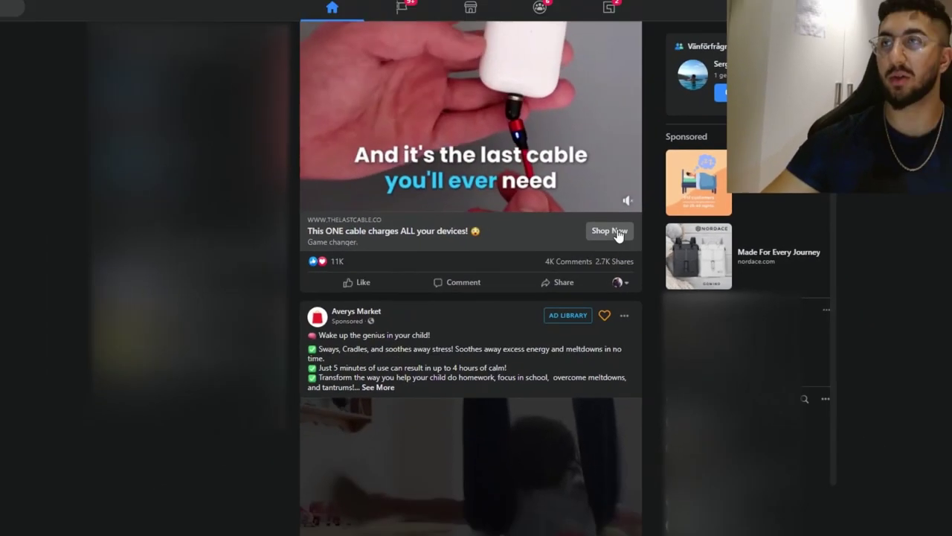
click(659, 216)
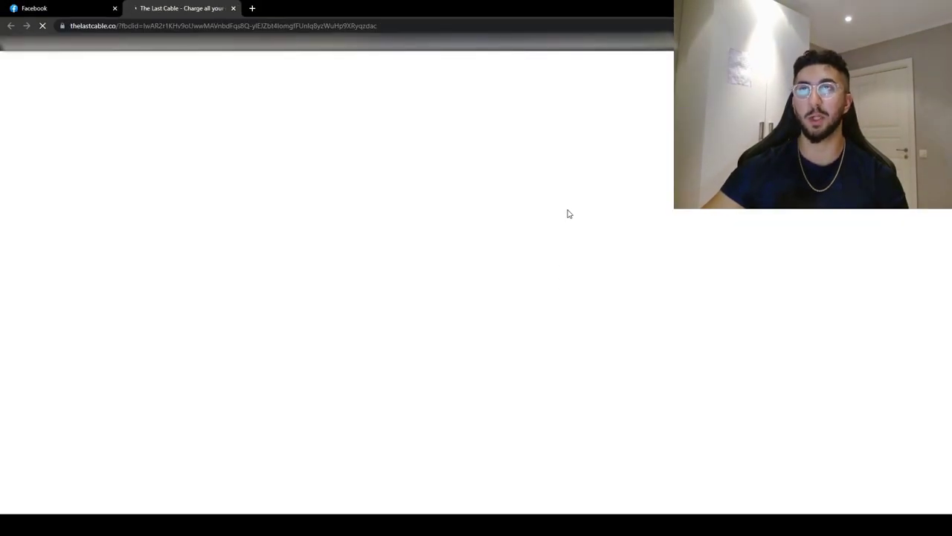
Find the magnetic cable offer on The Last Cable's page and add the red, 1 metre, Twins (2 pack) to the cart.
scroll(567, 223, down, 7)
scroll(578, 244, down, 5)
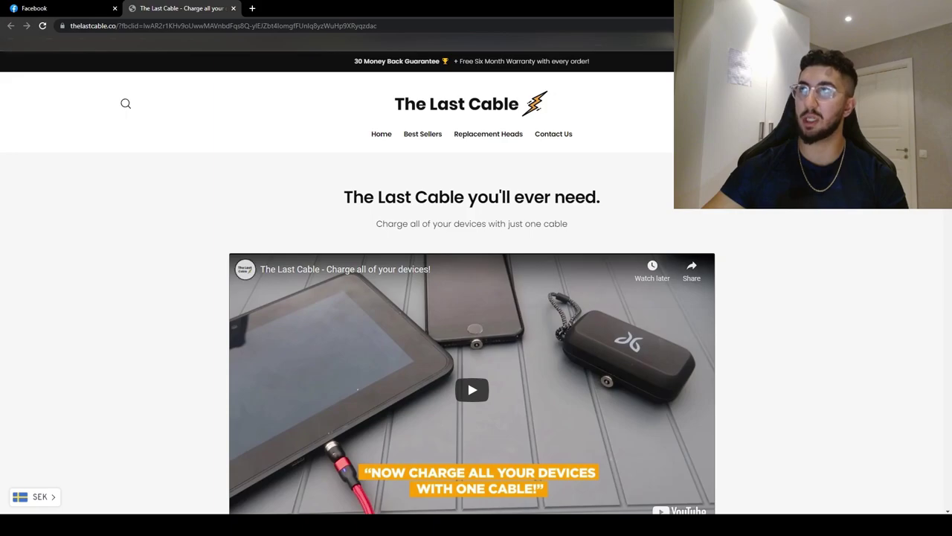
scroll(476, 297, down, 8)
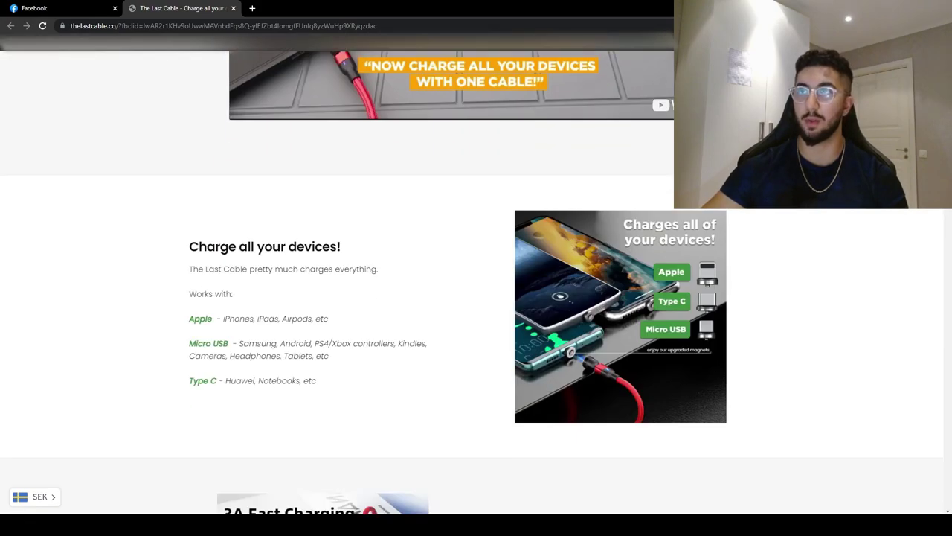
scroll(703, 227, down, 5)
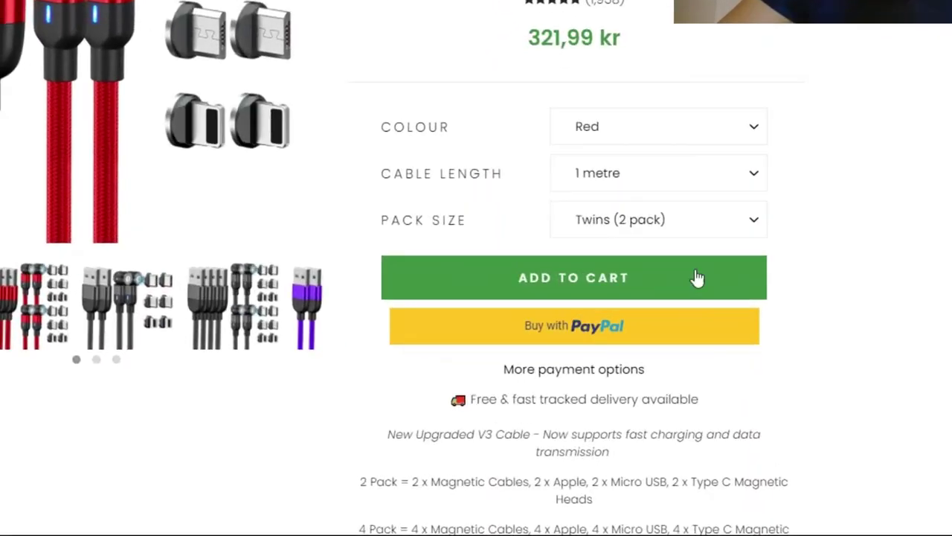
click(582, 270)
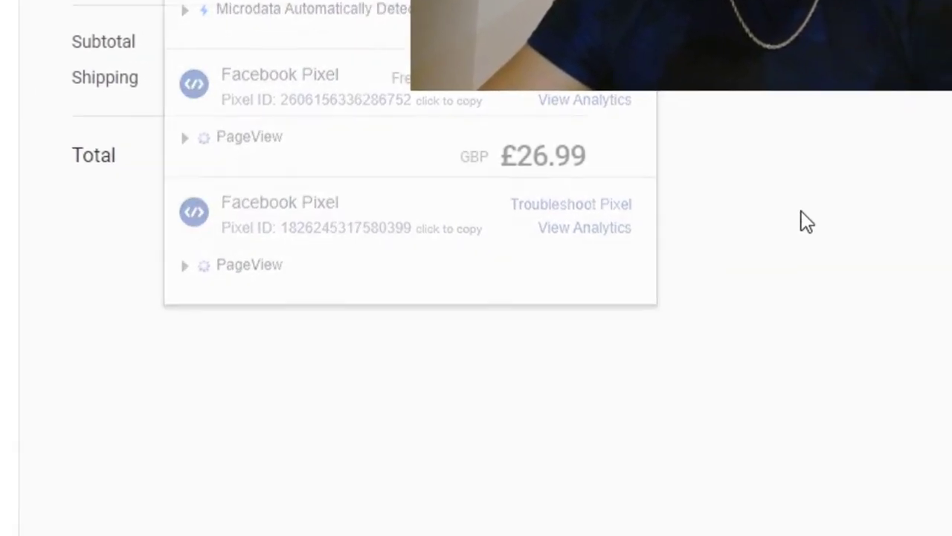
Paste the Purchase event code into the developer console of The Last Cable's checkout page and run it with value 29.99.
right_click(881, 434)
click(590, 480)
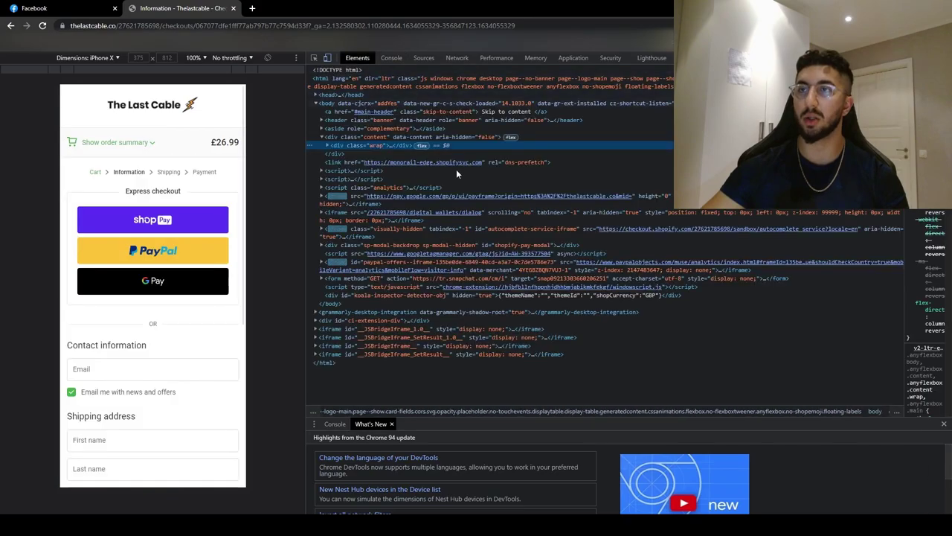
click(393, 59)
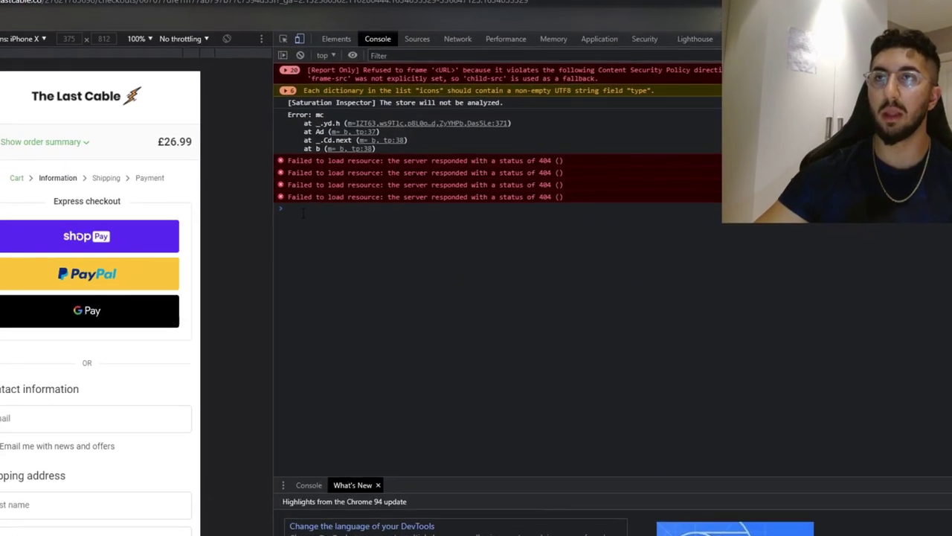
right_click(342, 200)
click(248, 375)
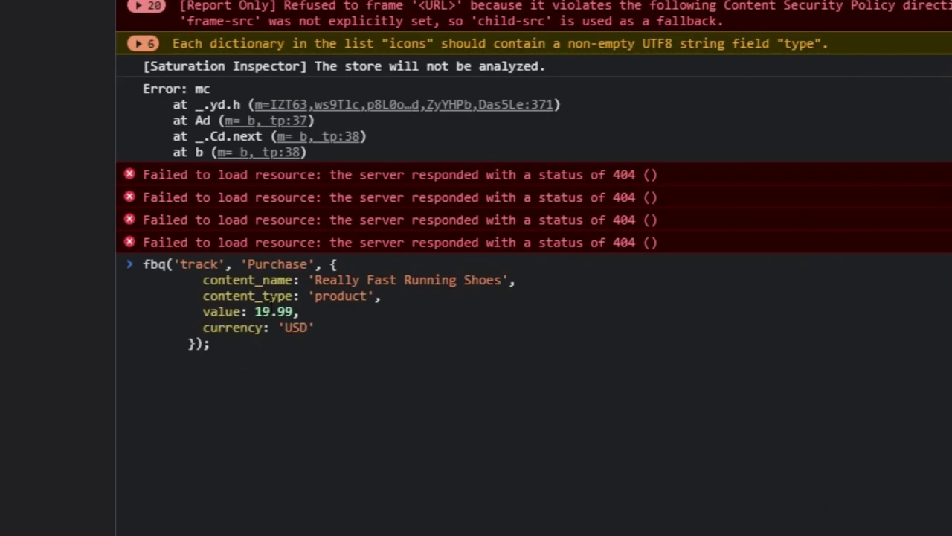
key(BackSpace)
text(2)
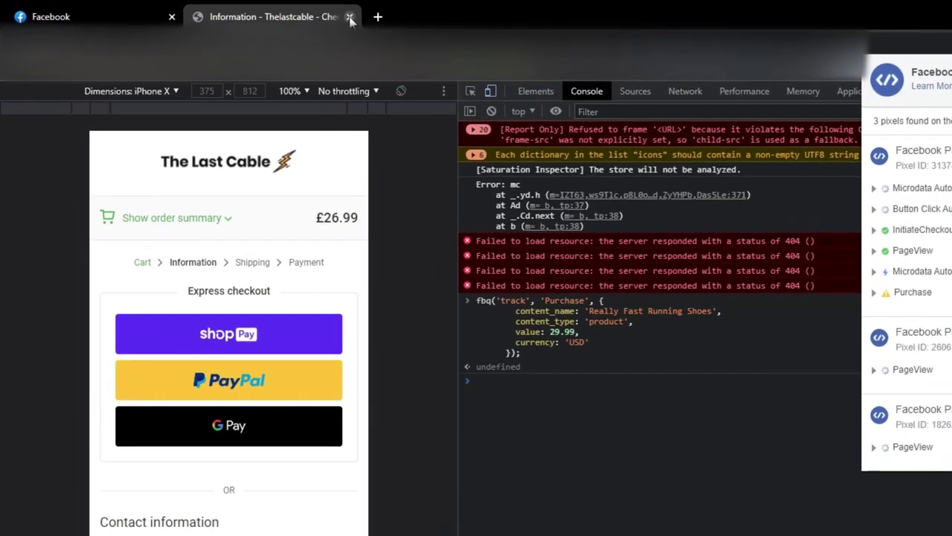
Close The Last Cable's checkout page and examine Kittio's sponsored cat toy ad in the Facebook feed.
click(233, 7)
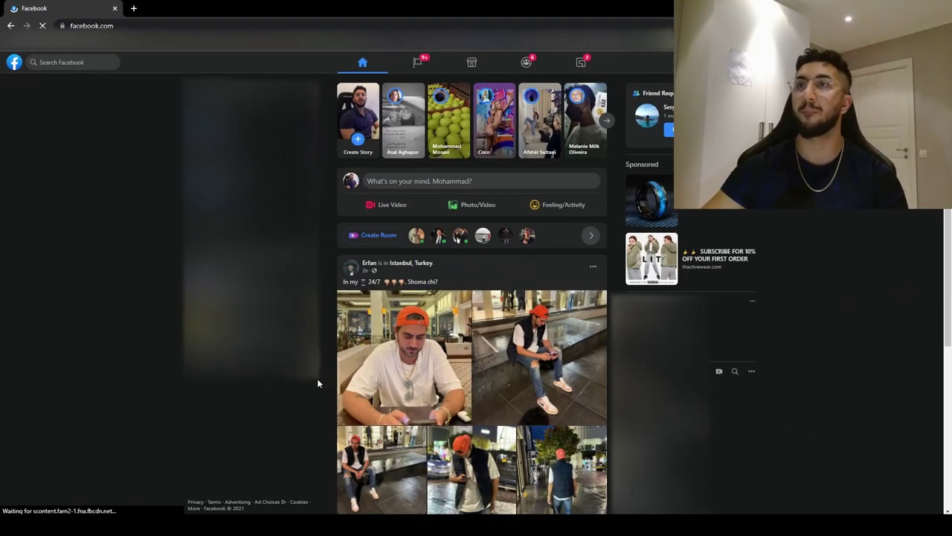
scroll(478, 341, down, 3)
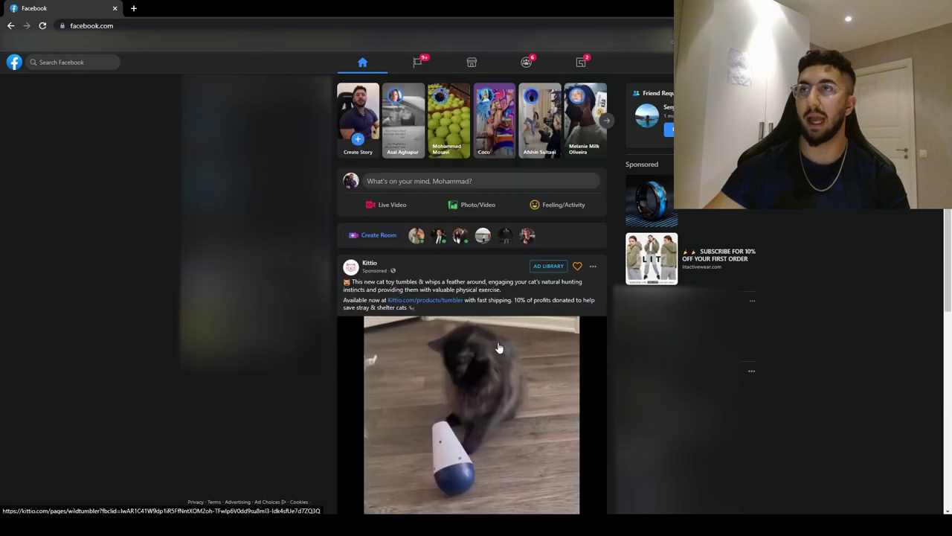
scroll(497, 347, down, 5)
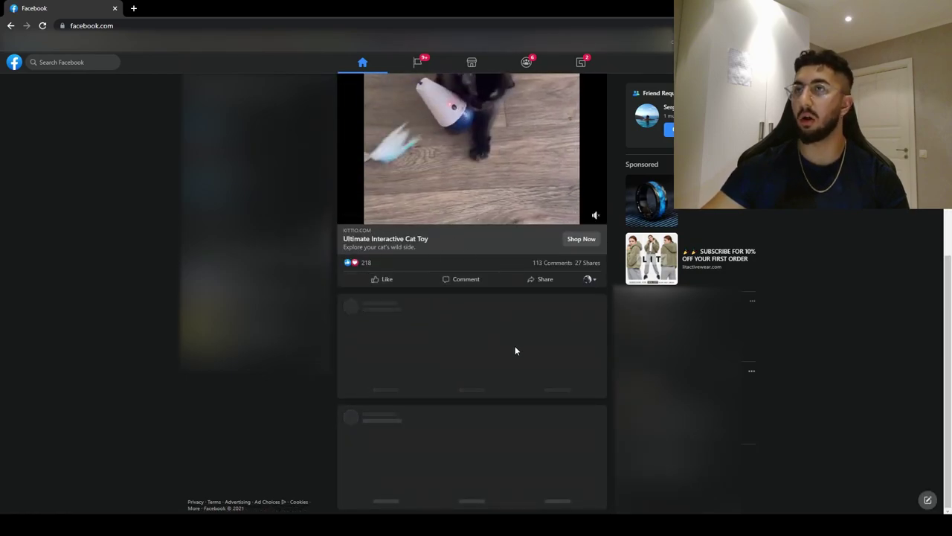
scroll(504, 351, up, 4)
scroll(502, 352, down, 4)
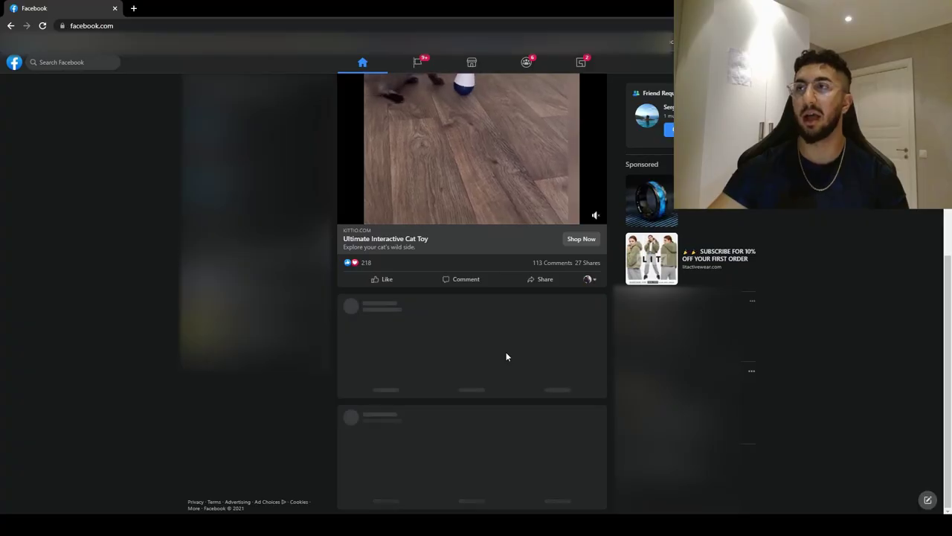
scroll(506, 354, up, 5)
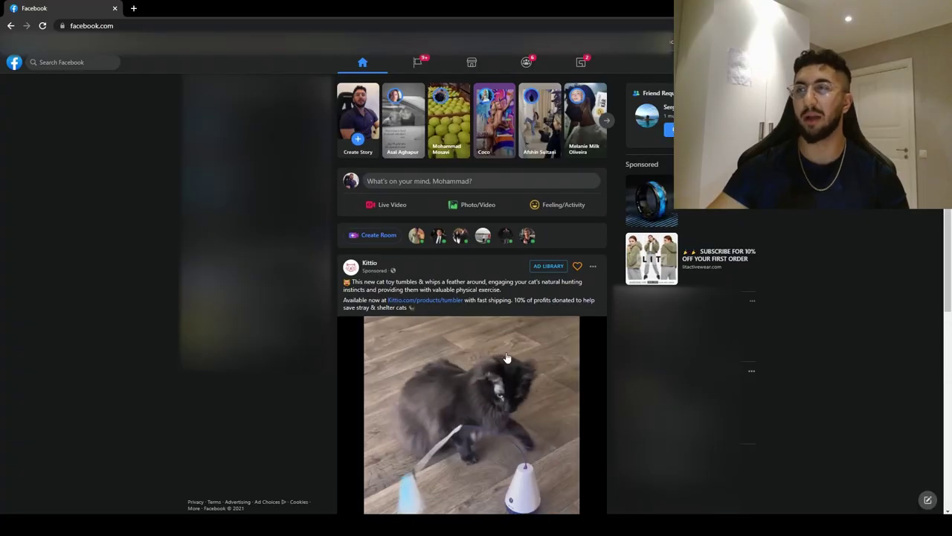
scroll(491, 342, down, 5)
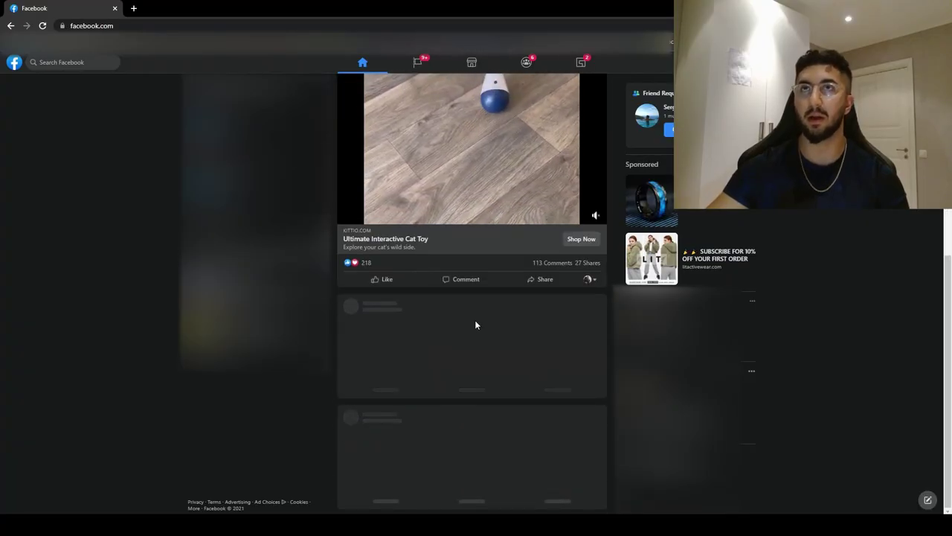
scroll(487, 283, up, 2)
scroll(537, 285, down, 2)
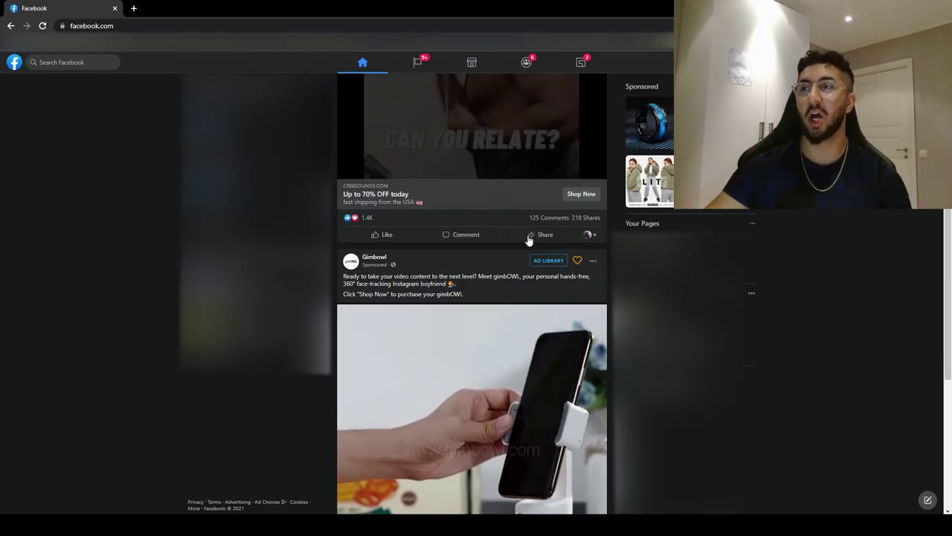
Browse further through the Facebook feed and examine the sponsored product ads and their engagement, from Gimbowl to Galaxy Cove.
scroll(510, 181, down, 5)
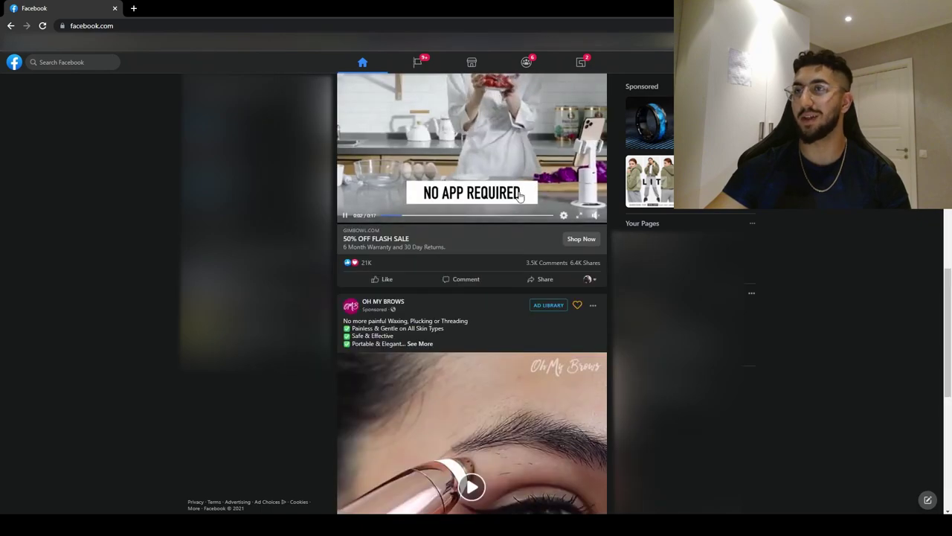
scroll(517, 194, down, 5)
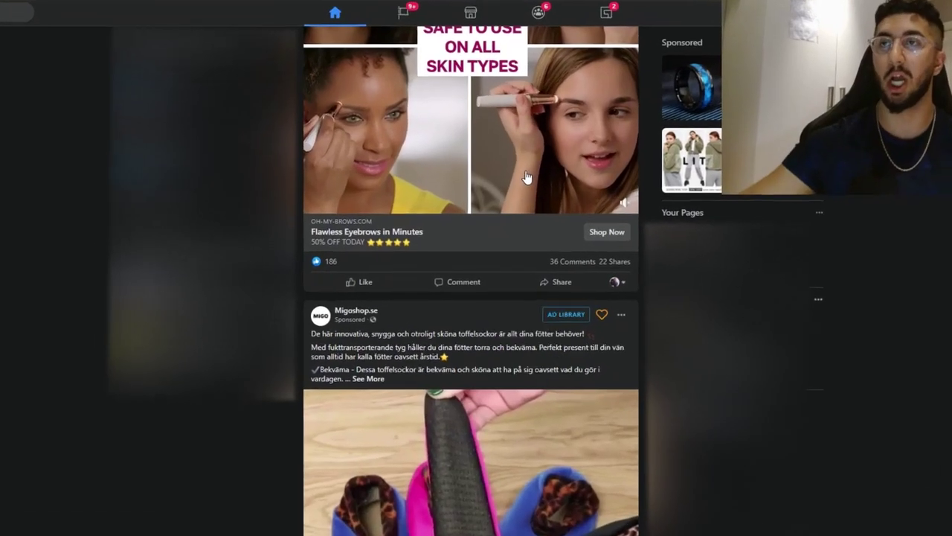
scroll(425, 335, down, 6)
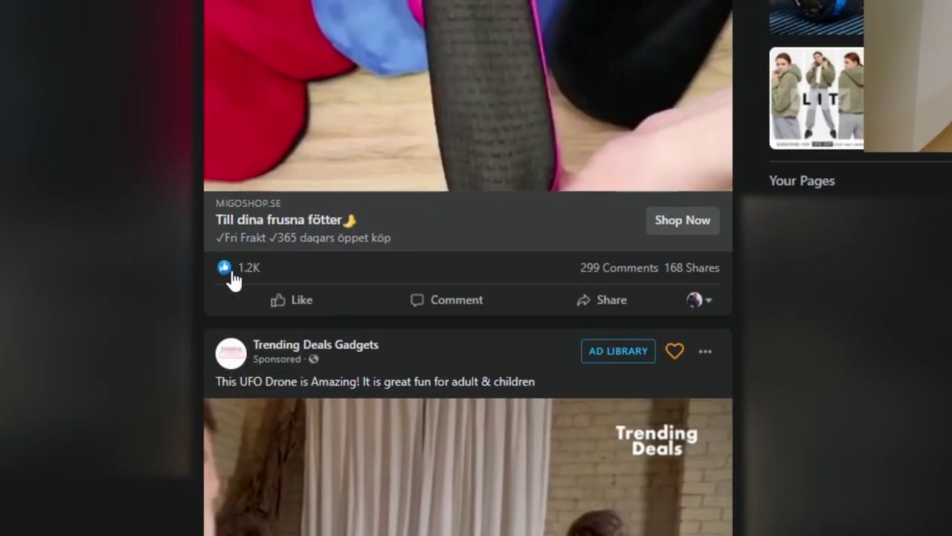
scroll(436, 260, down, 6)
scroll(446, 186, down, 10)
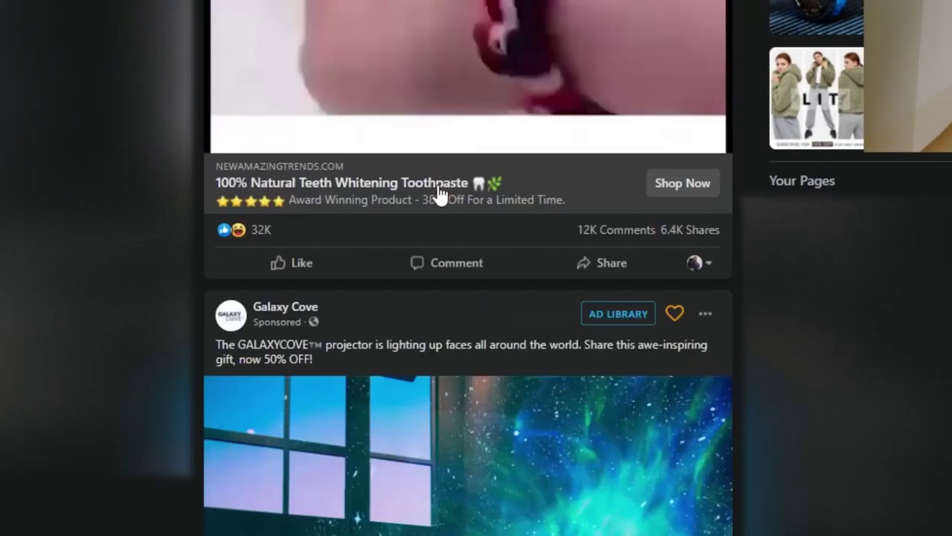
scroll(438, 192, down, 10)
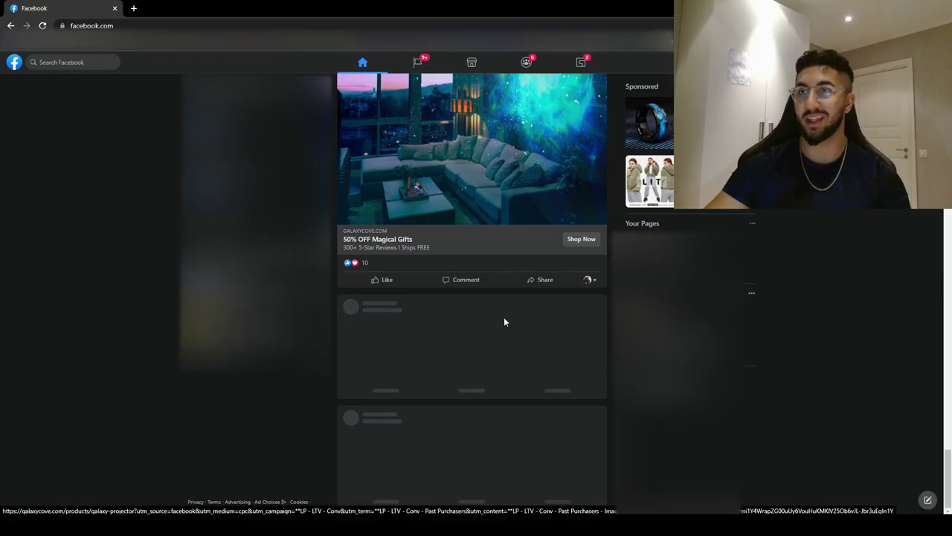
scroll(504, 317, down, 15)
scroll(507, 344, down, 4)
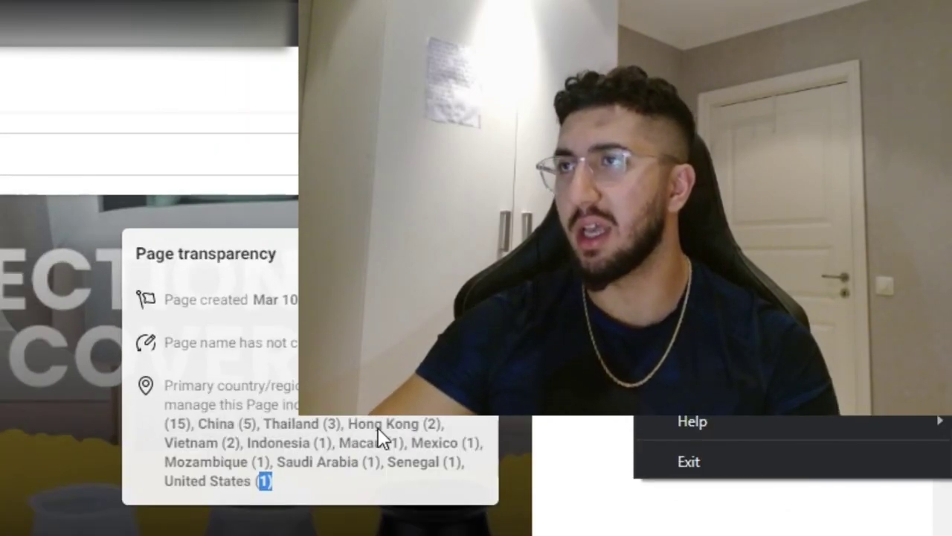
Check Amgomall's page transparency details and review all its active ads in the Ad Library, including launch dates and creative reuse.
click(294, 443)
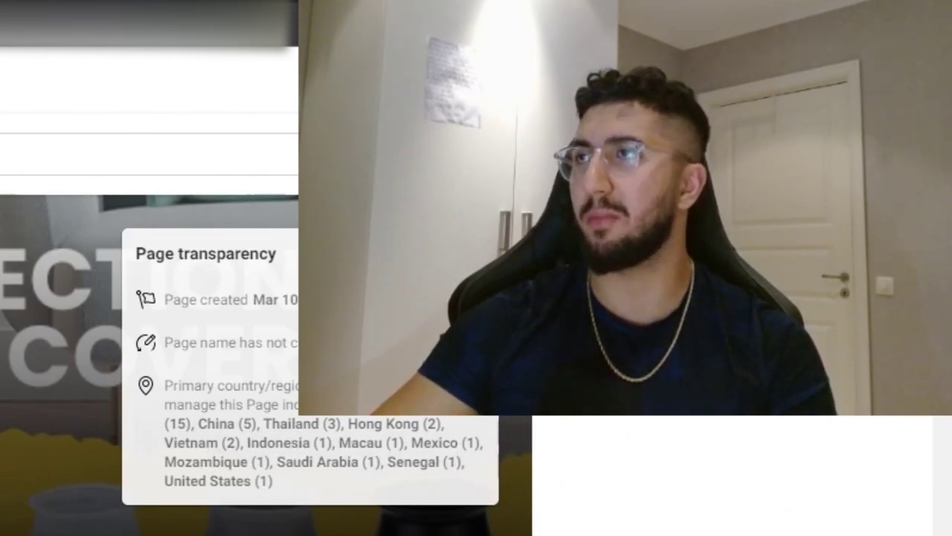
scroll(297, 334, down, 3)
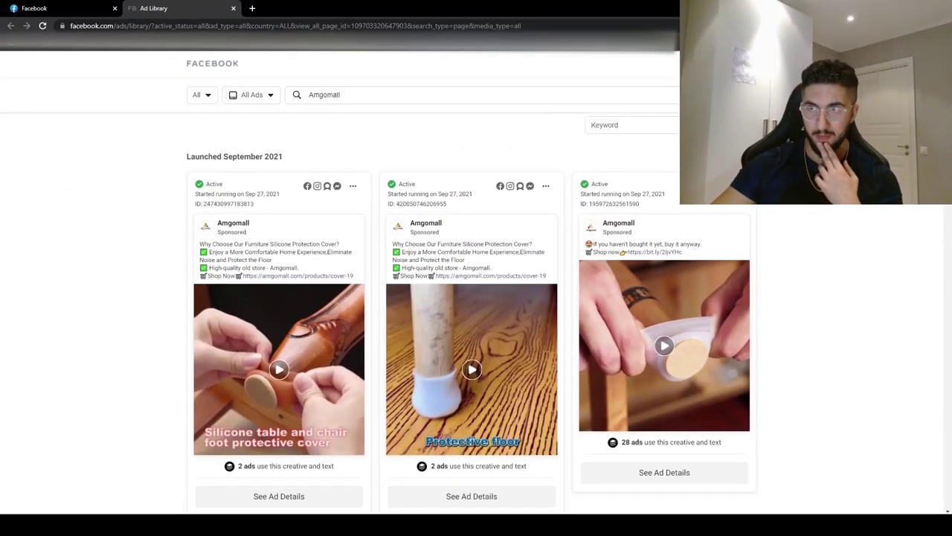
scroll(824, 233, down, 3)
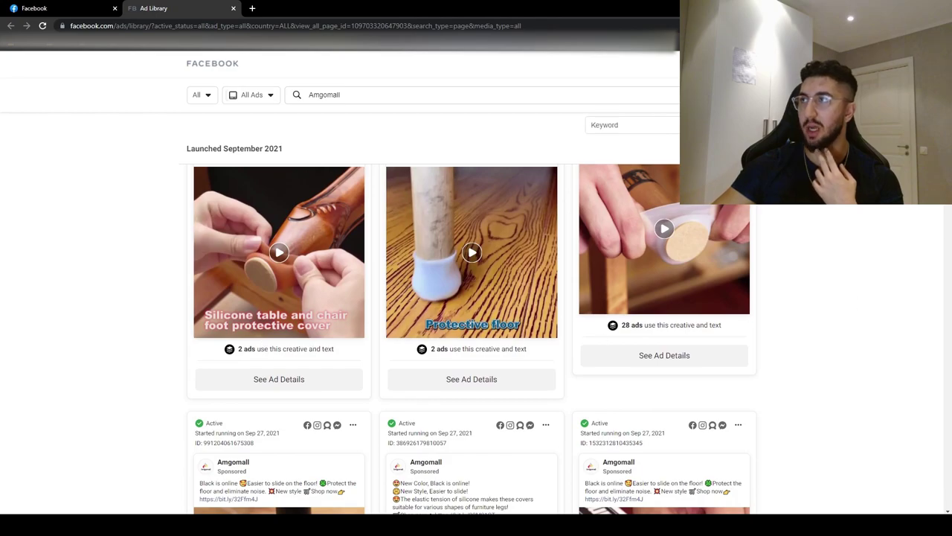
scroll(471, 335, down, 5)
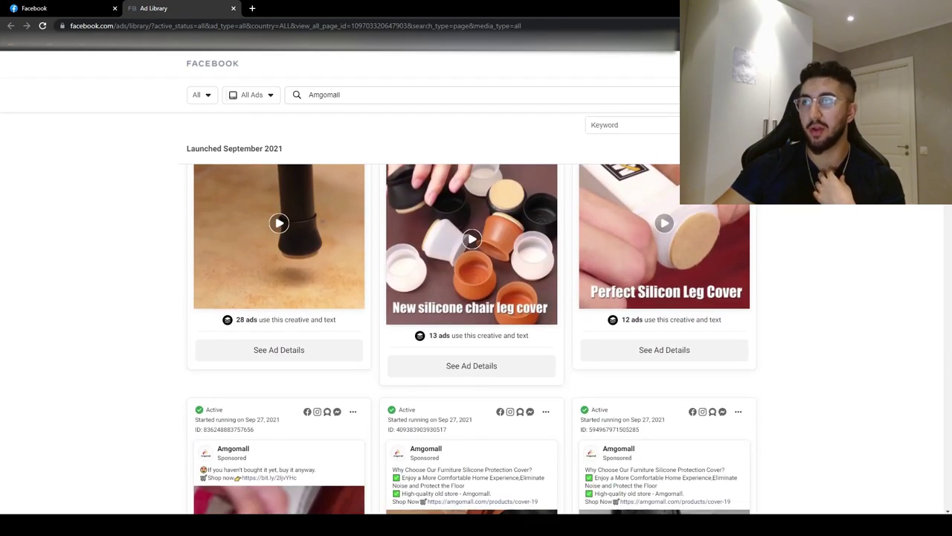
scroll(949, 215, down, 5)
drag(949, 215, 950, 266)
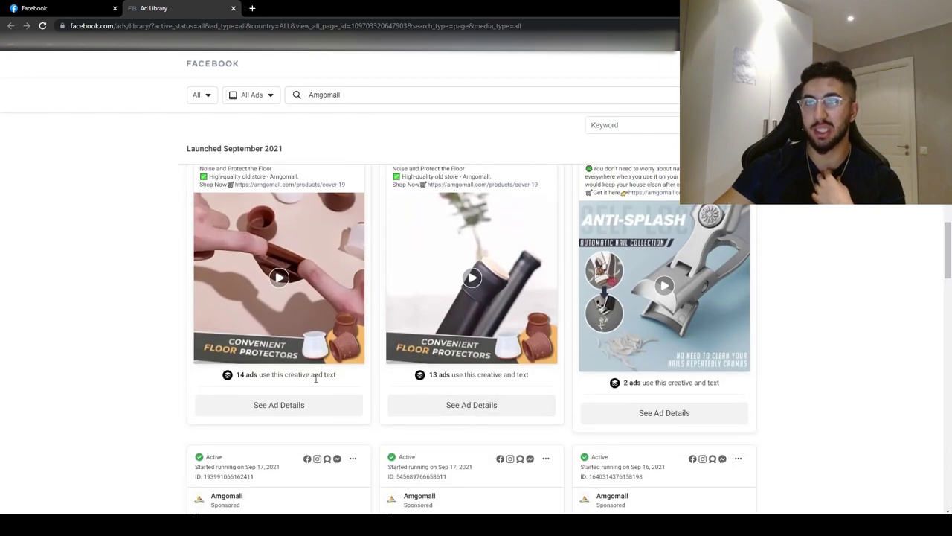
scroll(295, 290, down, 5)
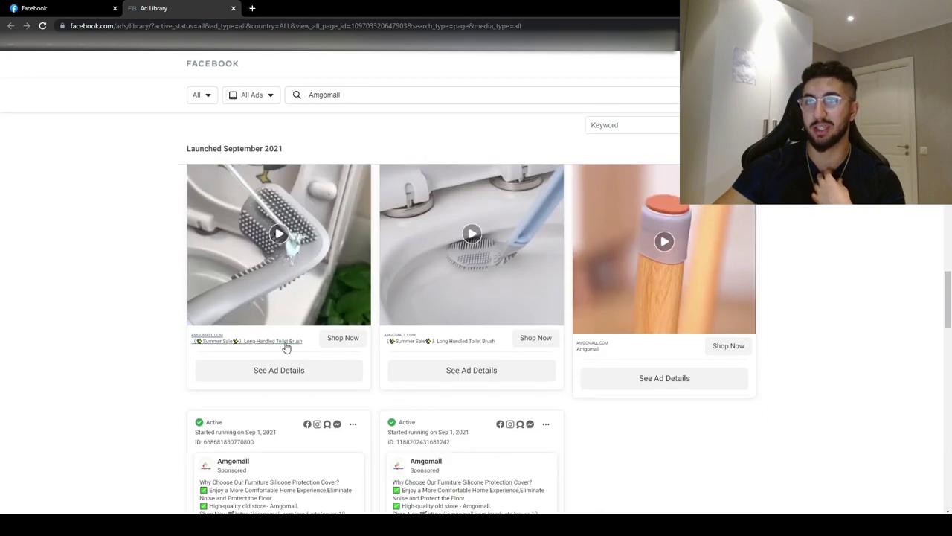
scroll(342, 348, down, 5)
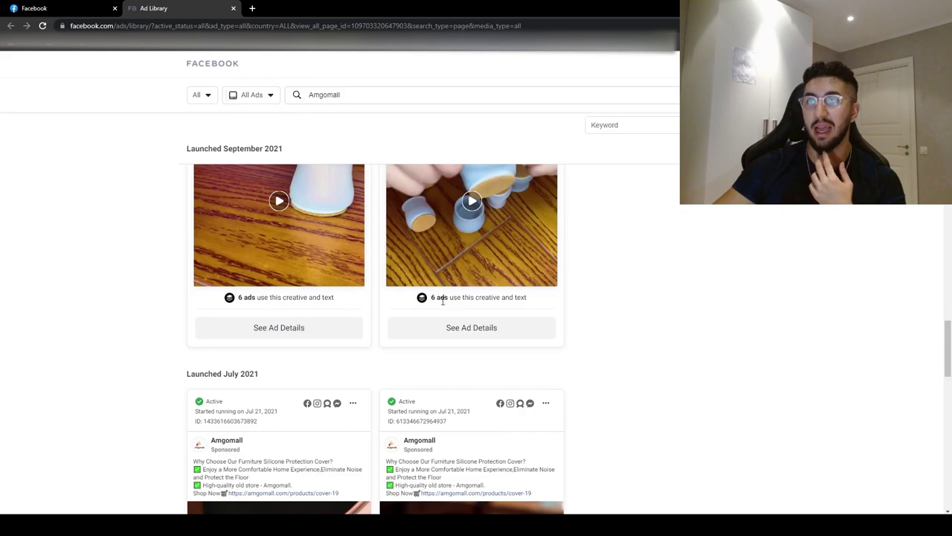
scroll(442, 302, down, 5)
scroll(340, 312, down, 5)
scroll(342, 316, down, 3)
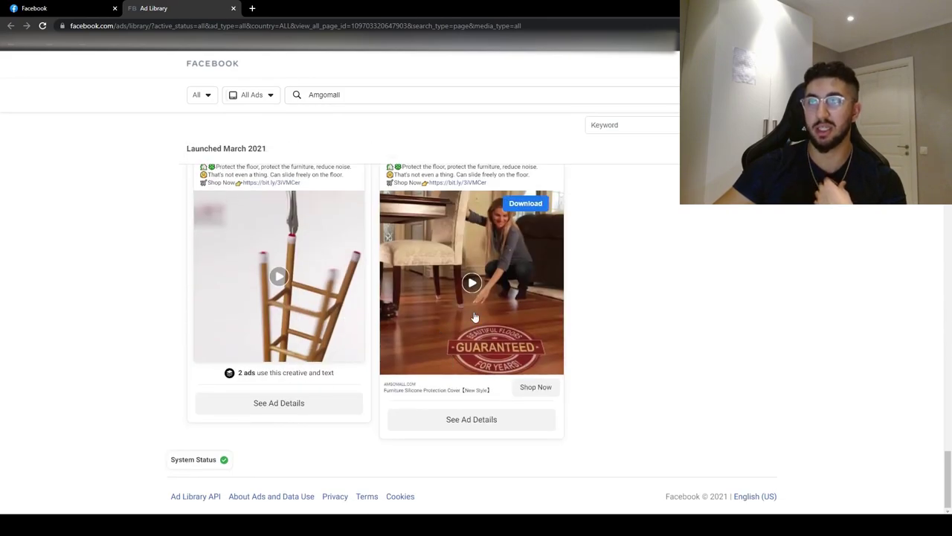
Open the furniture silicone protection cover's product page from Amgomall's September 2021 ad and look through its offer and description.
scroll(345, 336, up, 10)
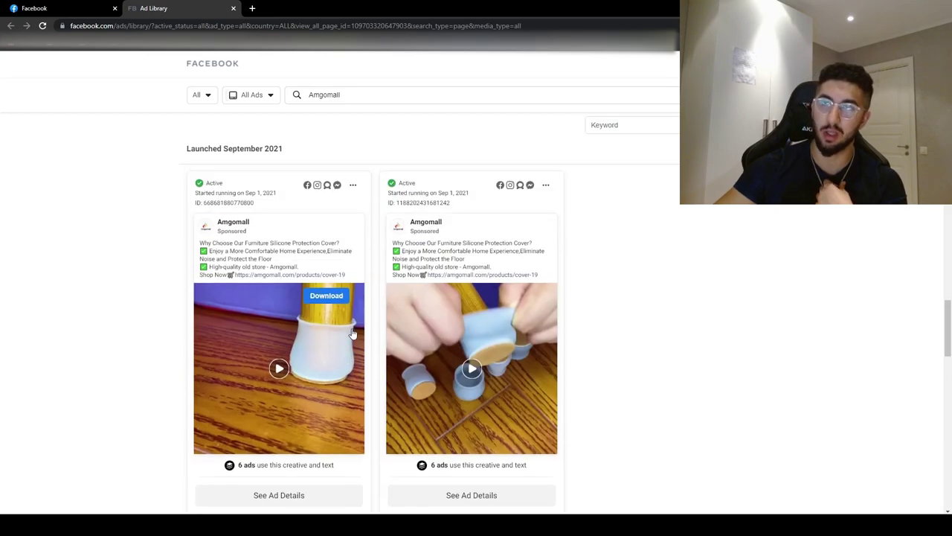
click(296, 275)
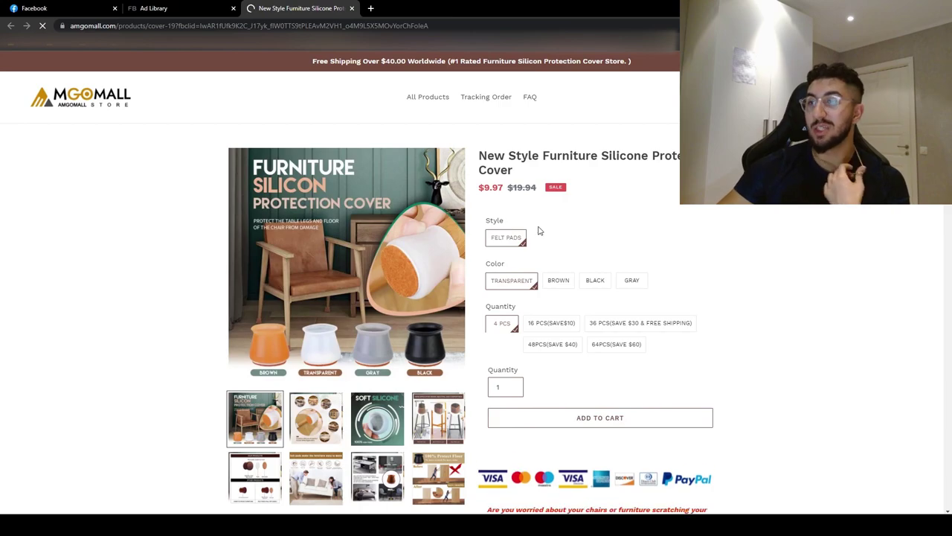
scroll(537, 272, down, 5)
scroll(949, 217, down, 8)
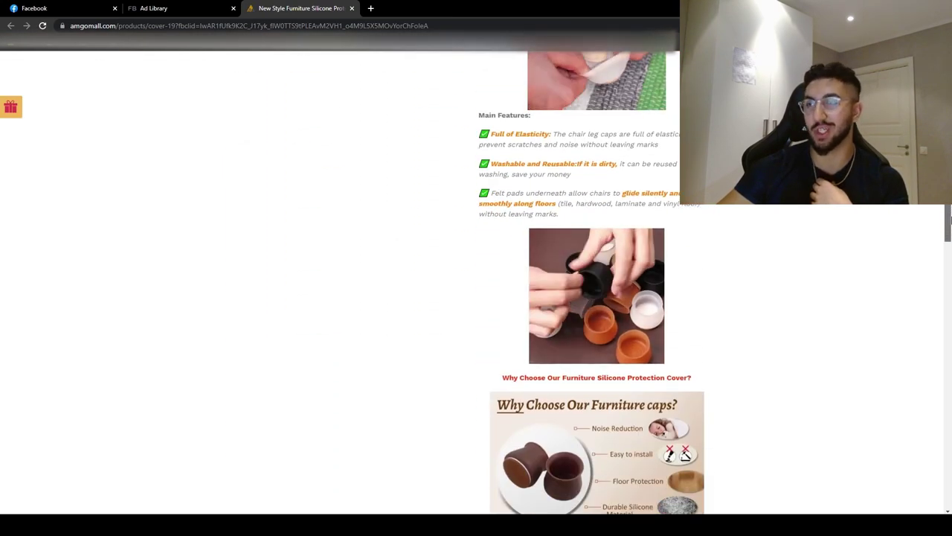
scroll(949, 217, up, 8)
scroll(465, 275, up, 3)
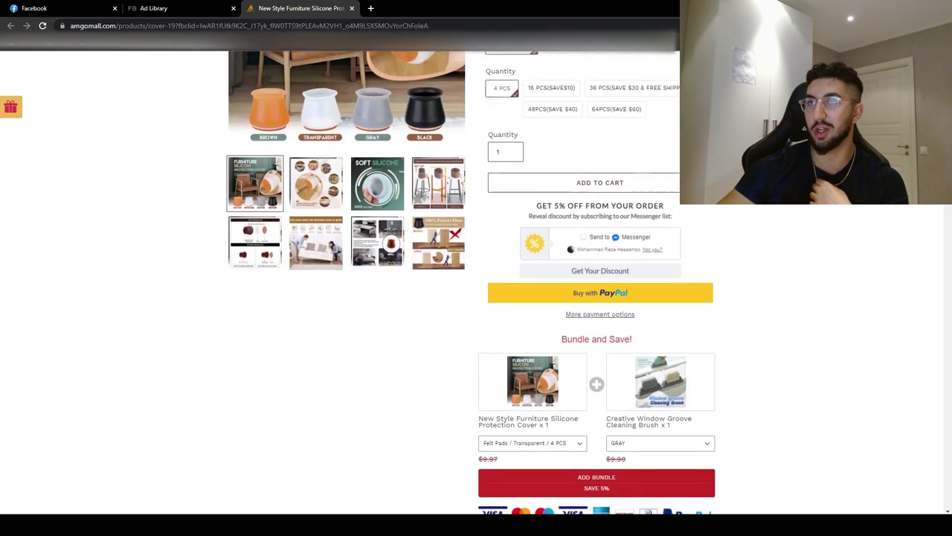
View the soft silicone photo in the product gallery and return to the main furniture cover image.
click(361, 292)
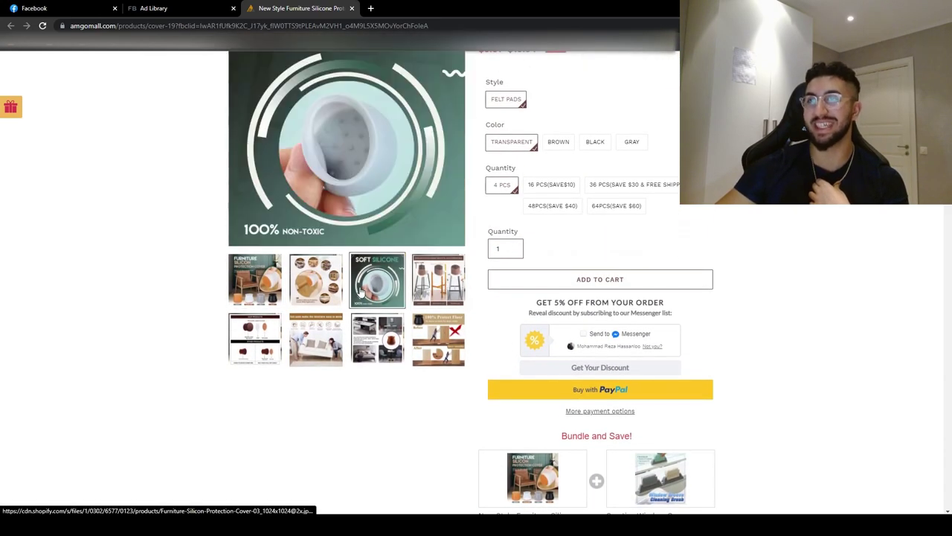
click(253, 279)
scroll(529, 278, up, 2)
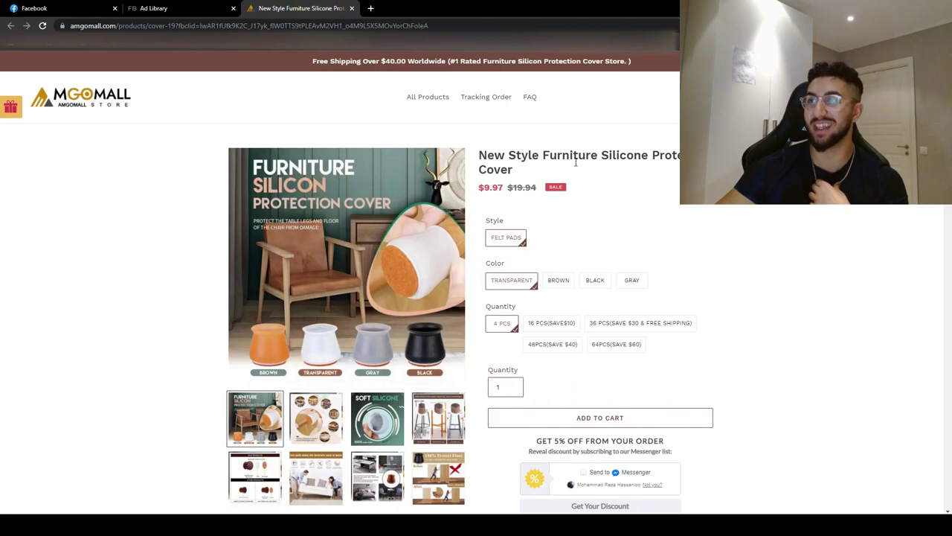
Examine the full Amgomall product page, including features, customer comments, specifications, shipping details and footer.
scroll(534, 255, down, 20)
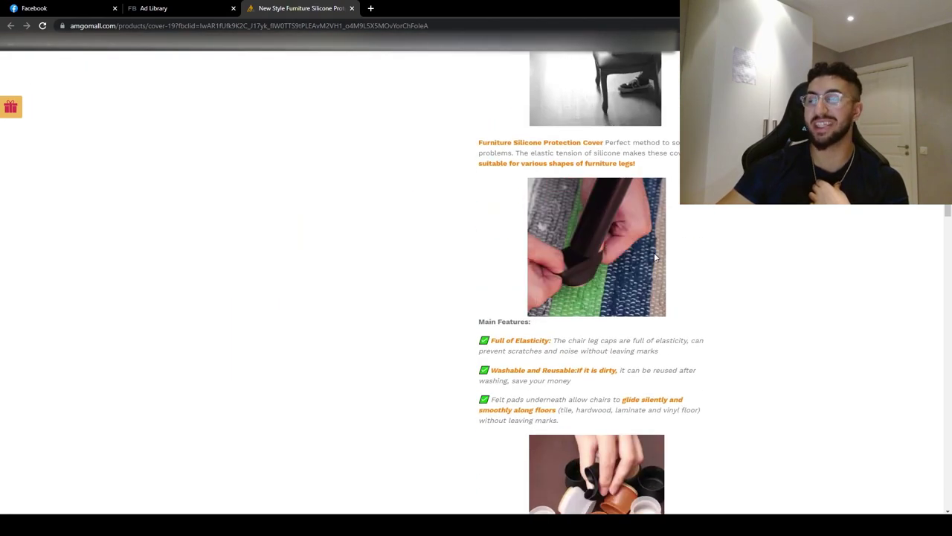
scroll(658, 258, down, 10)
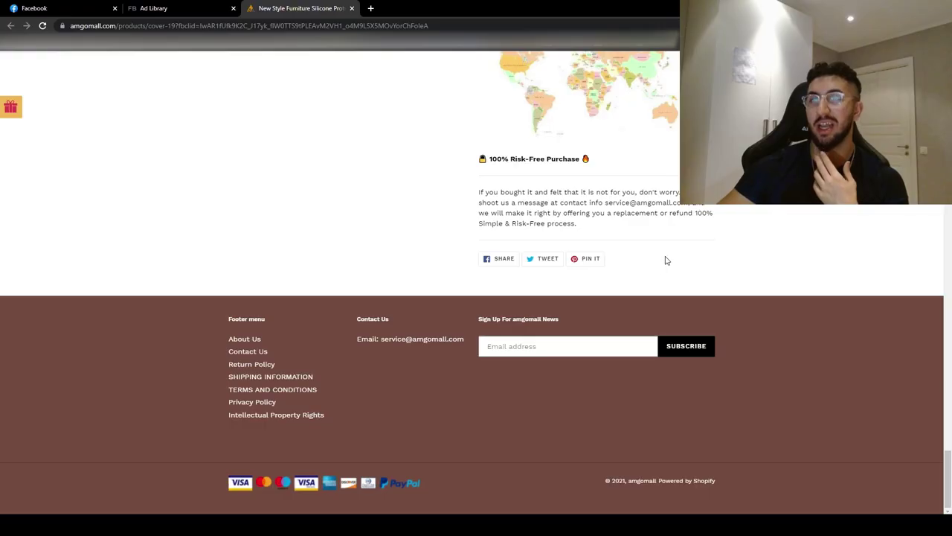
scroll(666, 264, up, 8)
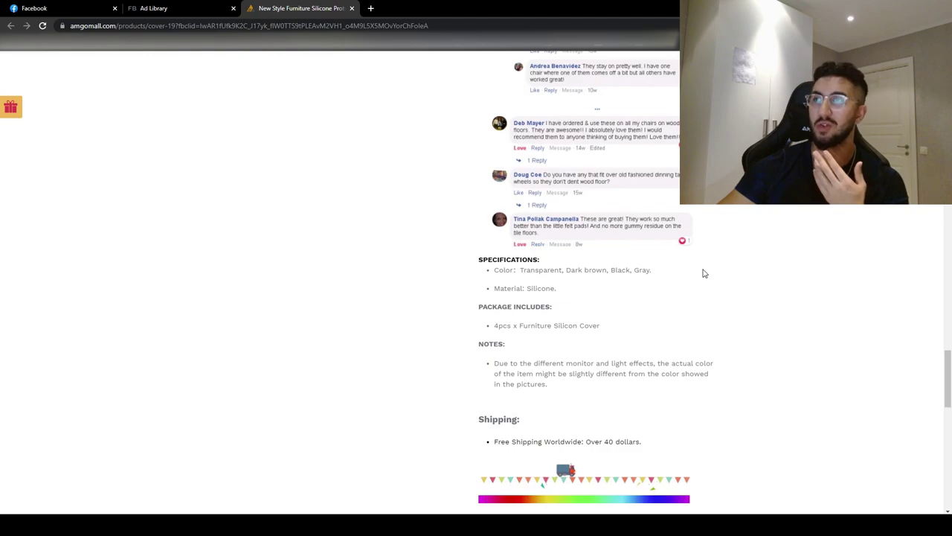
scroll(704, 276, up, 10)
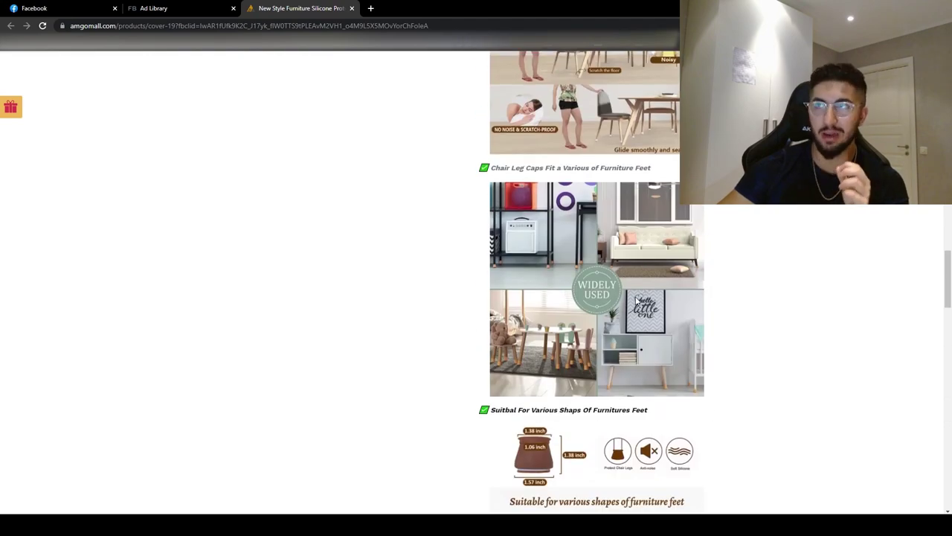
scroll(640, 300, up, 5)
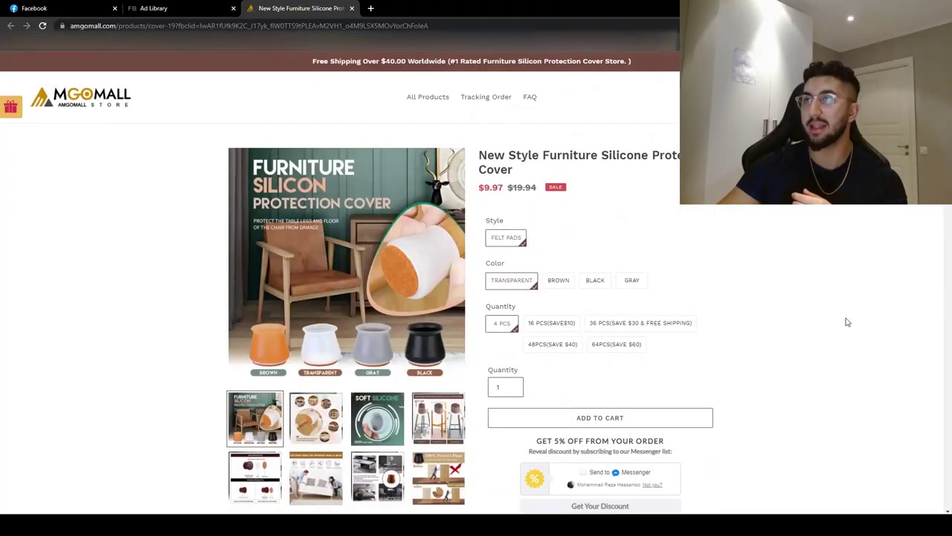
scroll(841, 327, down, 20)
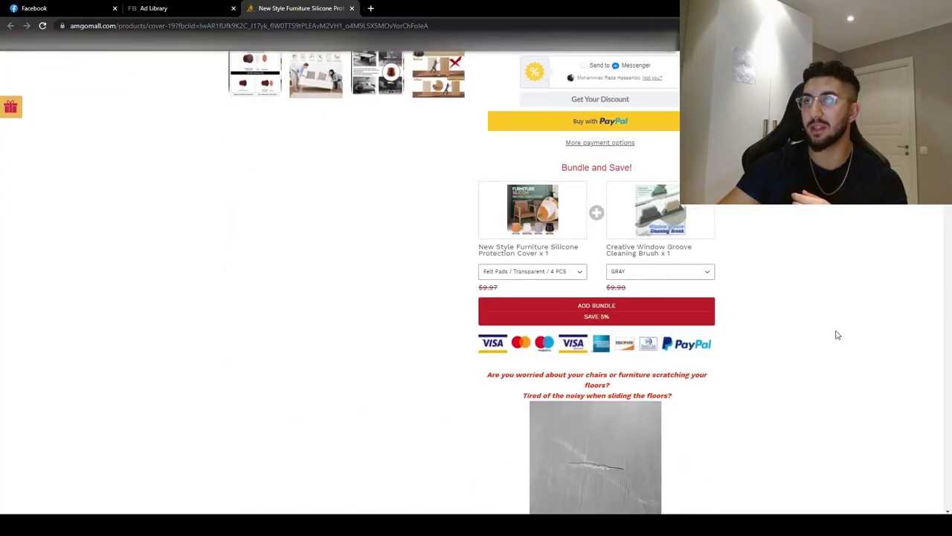
Return to Amgomall's Ad Library results and review the ads for its other products, such as the toilet brush.
key(ctrl+shift+Tab)
scroll(478, 272, down, 15)
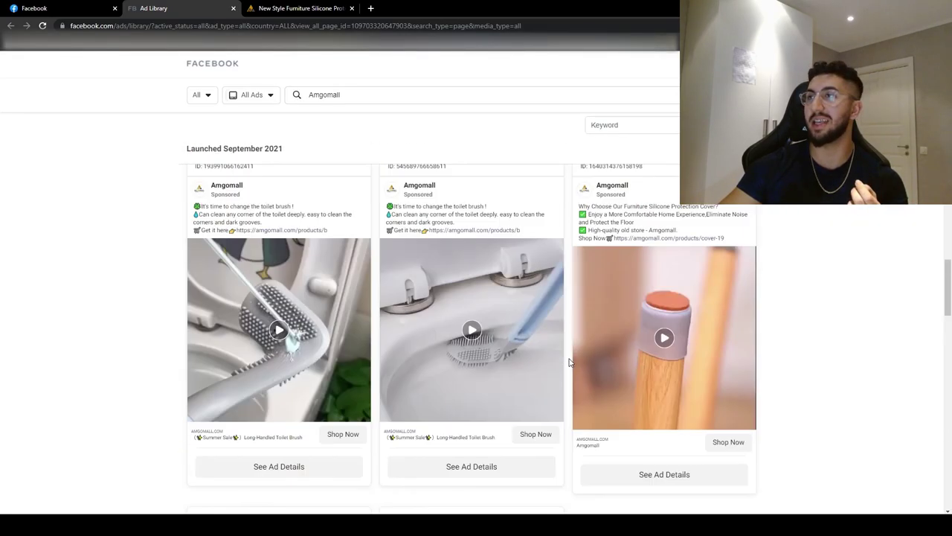
scroll(570, 374, down, 6)
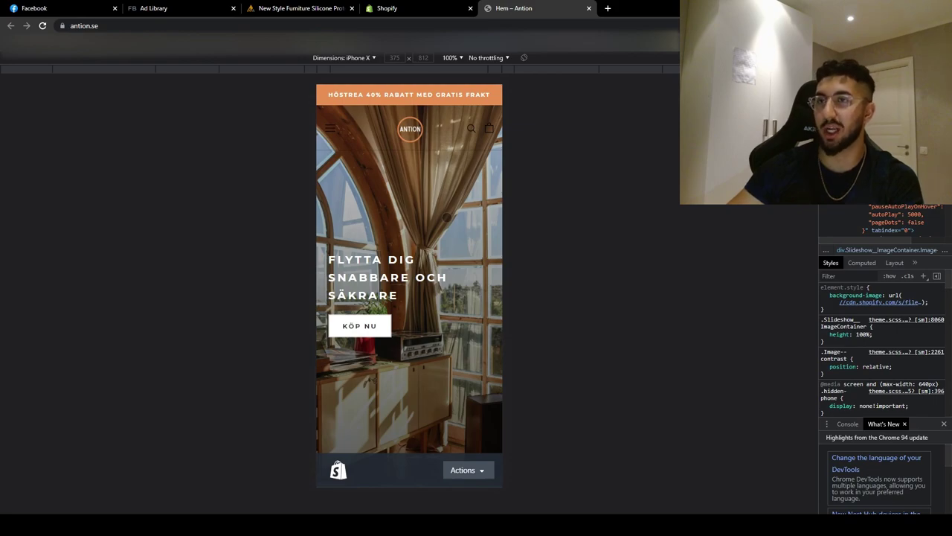
Look through the Antion store's mobile home page, from the hero banner to the product guarantees and options, and return to the hero banner.
scroll(452, 220, down, 5)
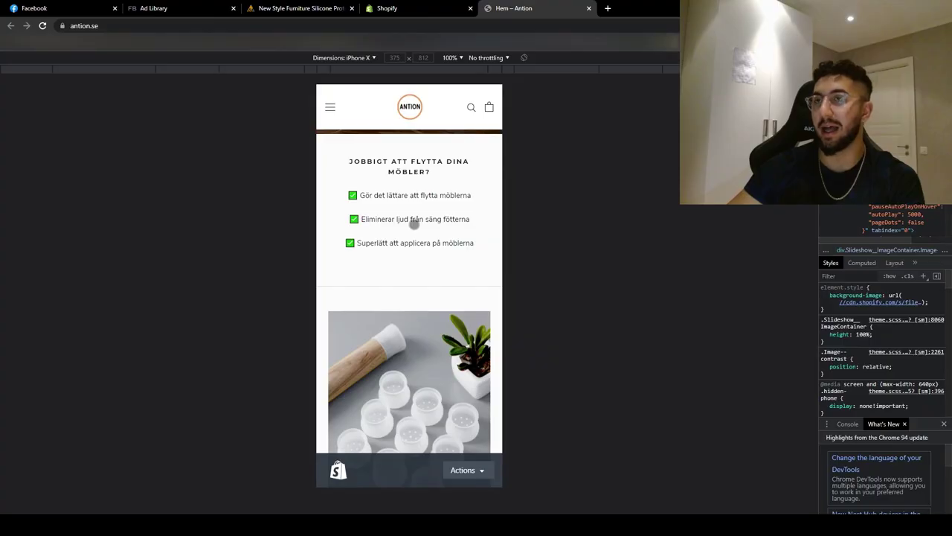
scroll(526, 294, down, 10)
scroll(415, 224, down, 10)
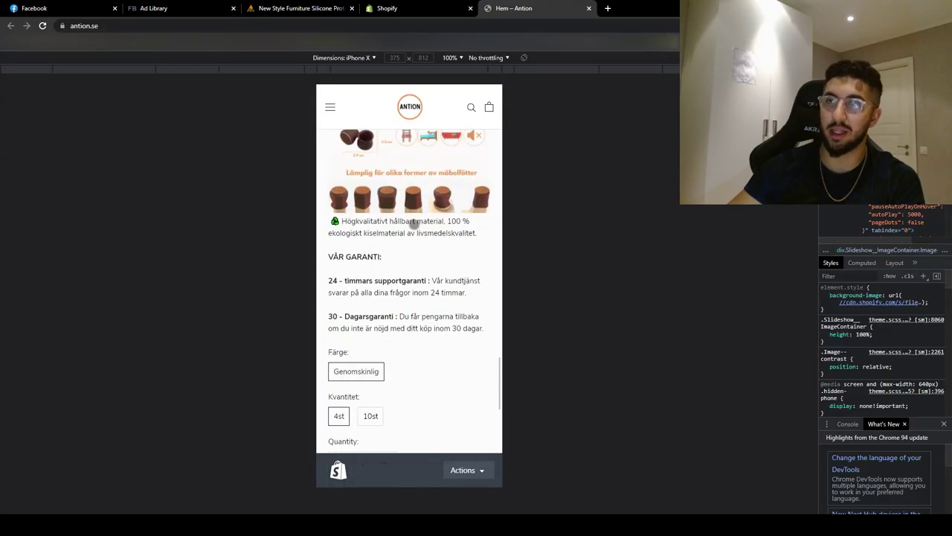
scroll(434, 253, up, 15)
scroll(435, 253, up, 5)
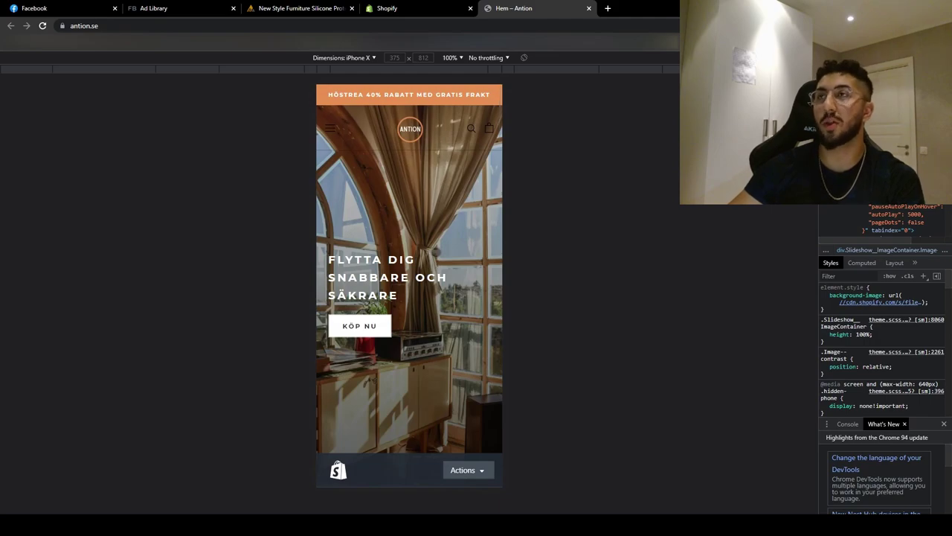
Open the Premium Silikon Möbelskydd product page from the Antion shop collection and browse its gallery photos.
click(373, 332)
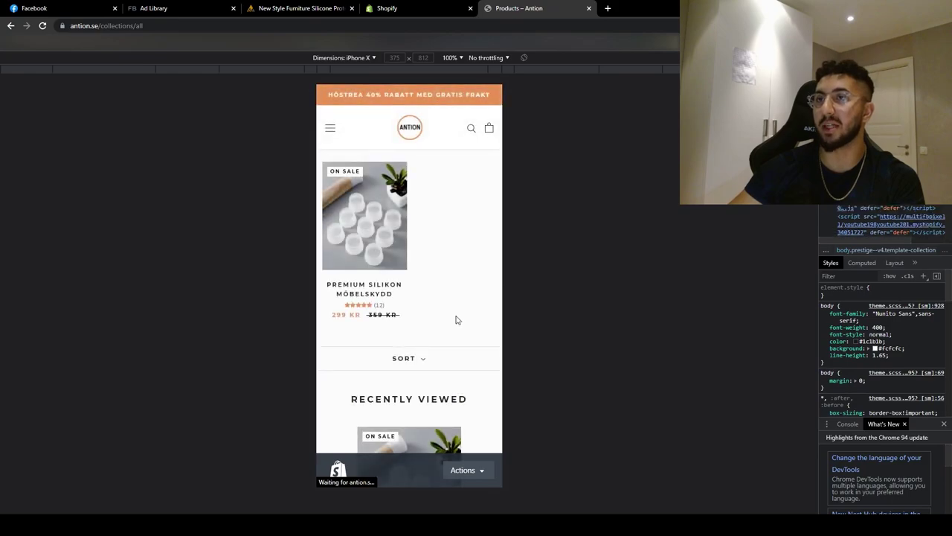
click(354, 221)
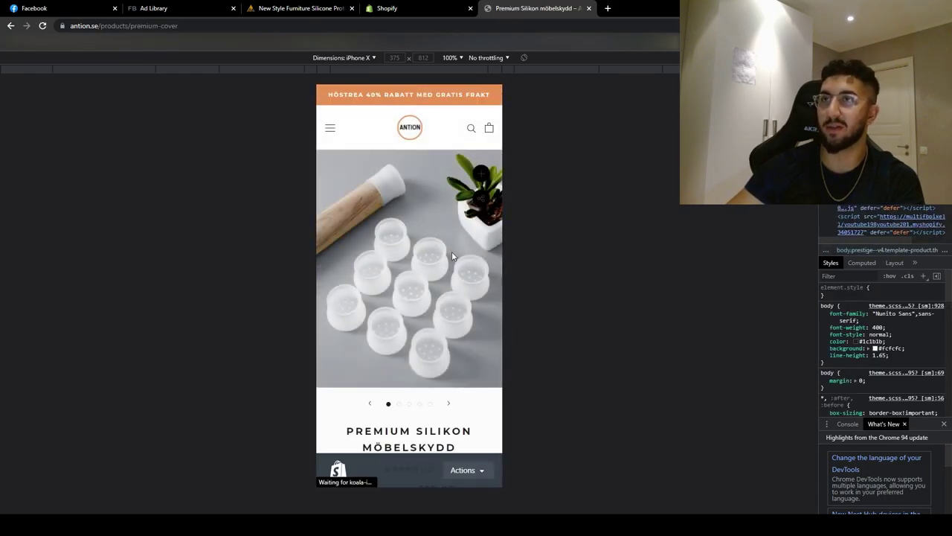
scroll(450, 242, down, 5)
scroll(451, 243, up, 5)
scroll(451, 242, right, 3)
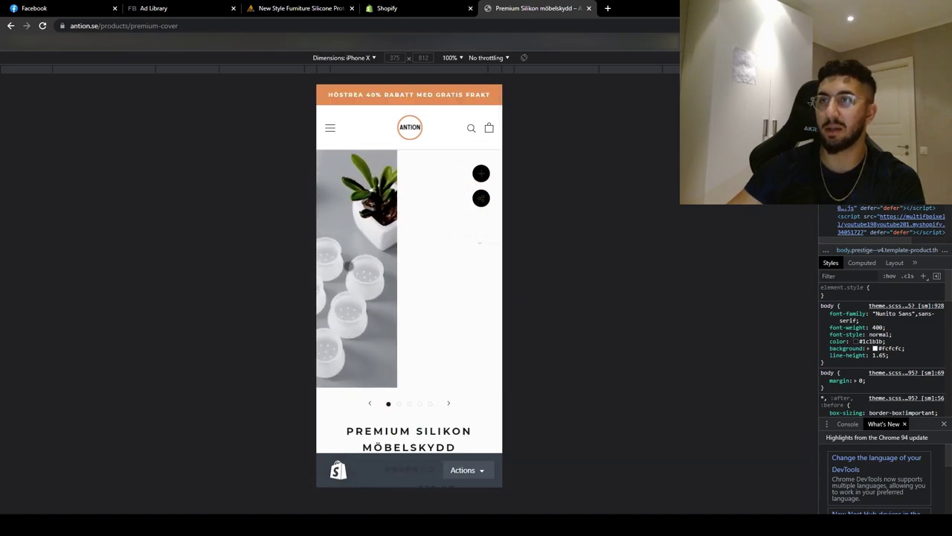
scroll(455, 256, right, 6)
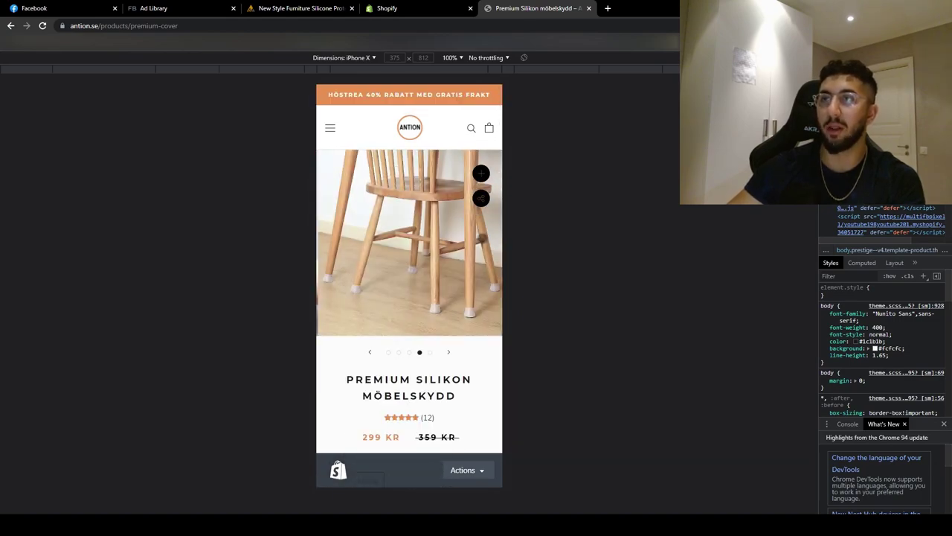
Examine the product's price, colour and quantity options, and the illustrated description of its benefits.
scroll(410, 248, down, 5)
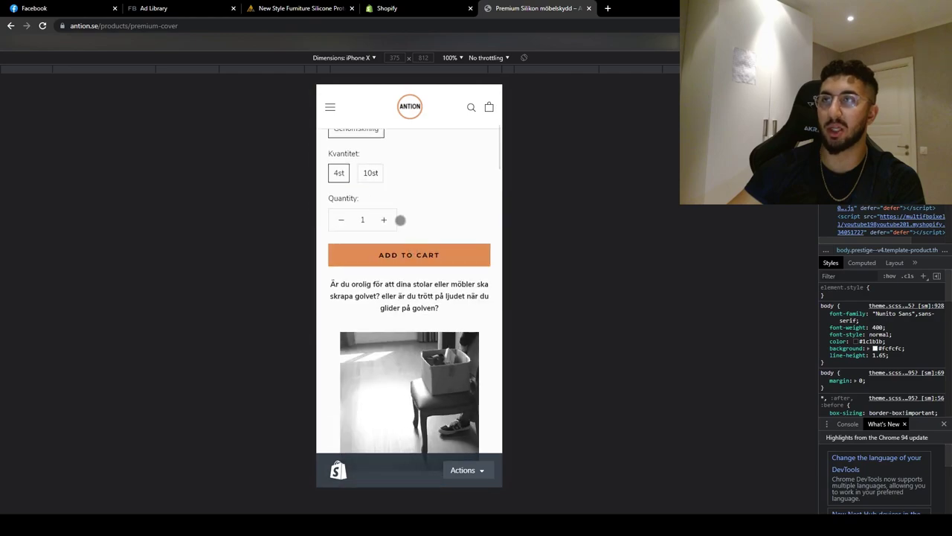
scroll(402, 223, up, 5)
scroll(419, 327, down, 5)
scroll(419, 327, up, 3)
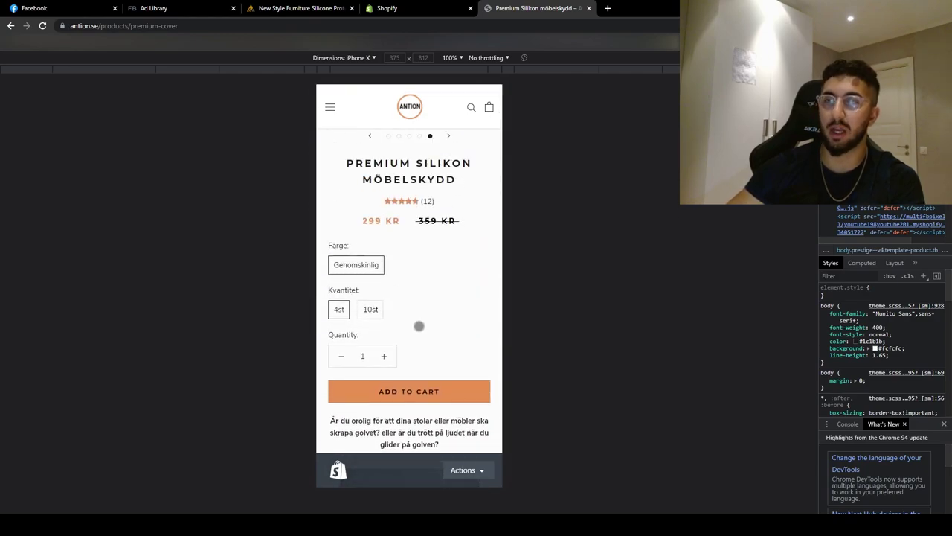
scroll(419, 325, down, 10)
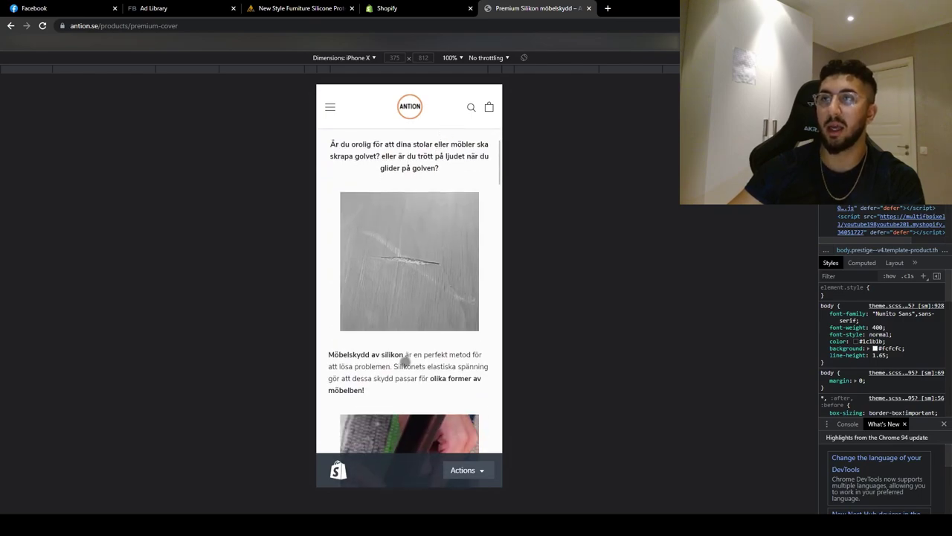
scroll(402, 372, down, 8)
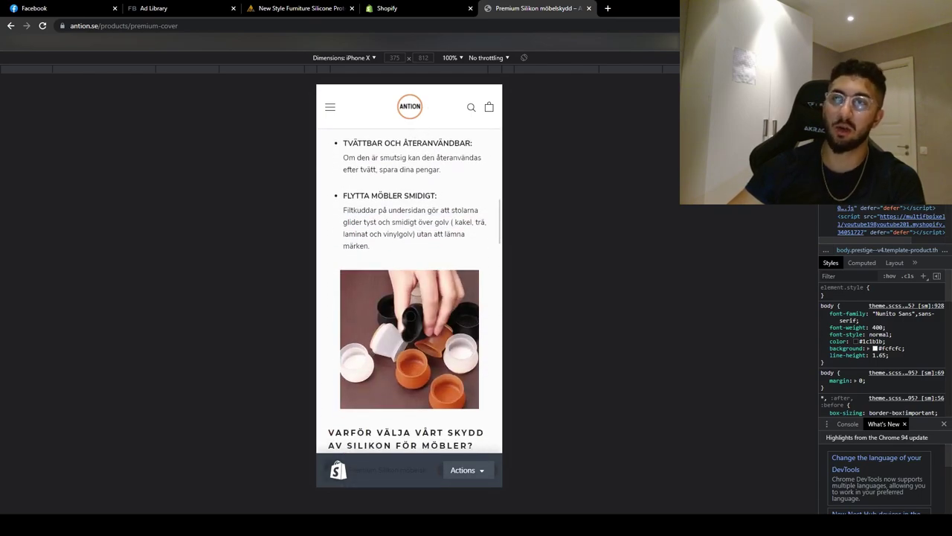
Review the rest of the Premium Silikon Möbelskydd page, including the guarantees, customer photo reviews and footer with payment methods.
scroll(438, 124, down, 4)
scroll(425, 342, down, 1)
scroll(437, 207, down, 10)
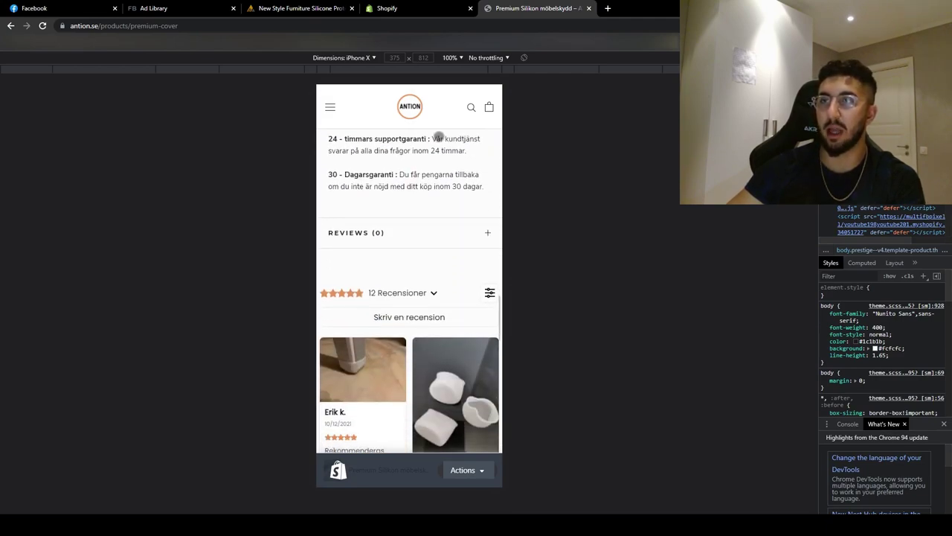
scroll(406, 206, down, 15)
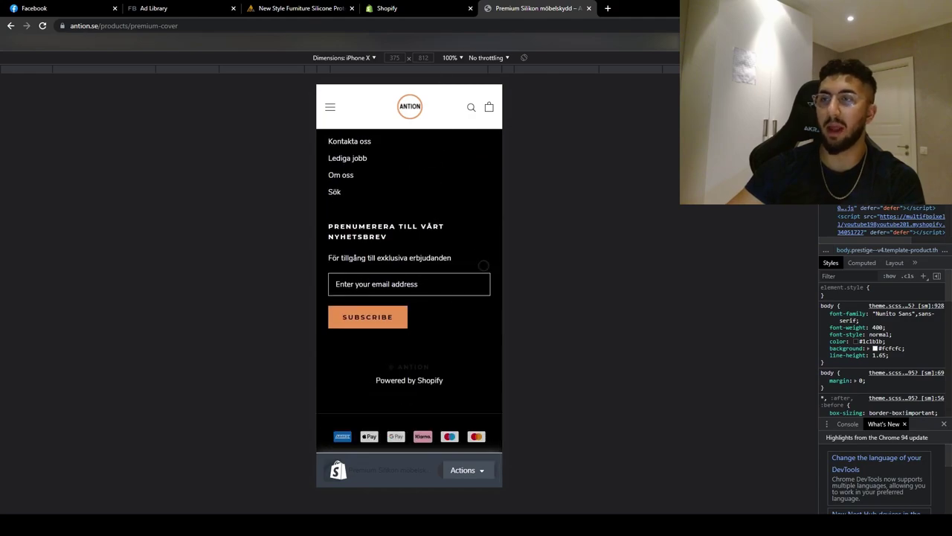
scroll(406, 210, up, 20)
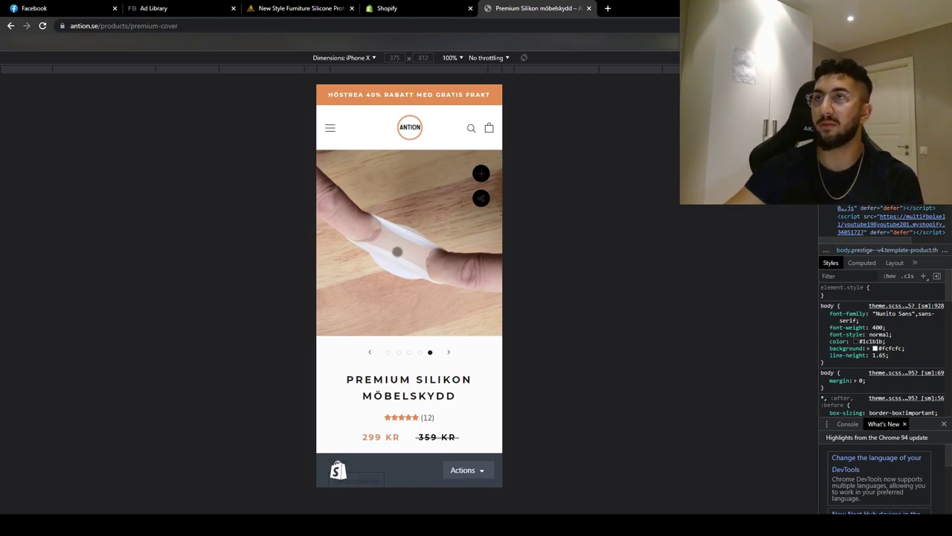
scroll(397, 251, down, 20)
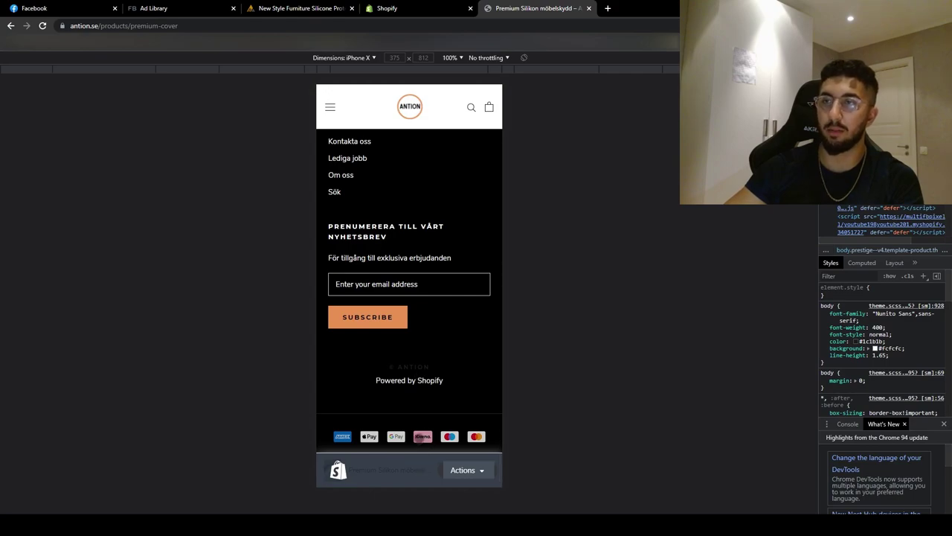
scroll(433, 429, up, 20)
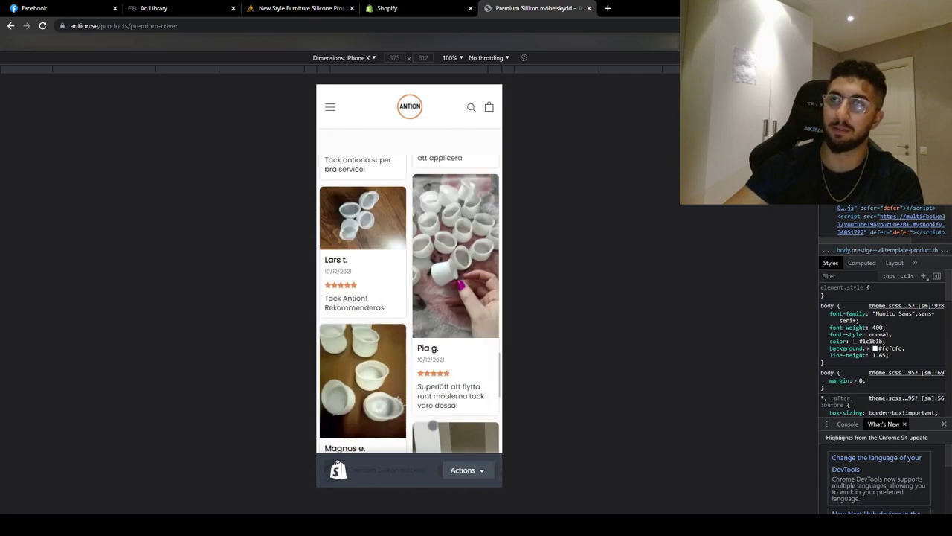
scroll(431, 312, down, 5)
scroll(432, 292, down, 15)
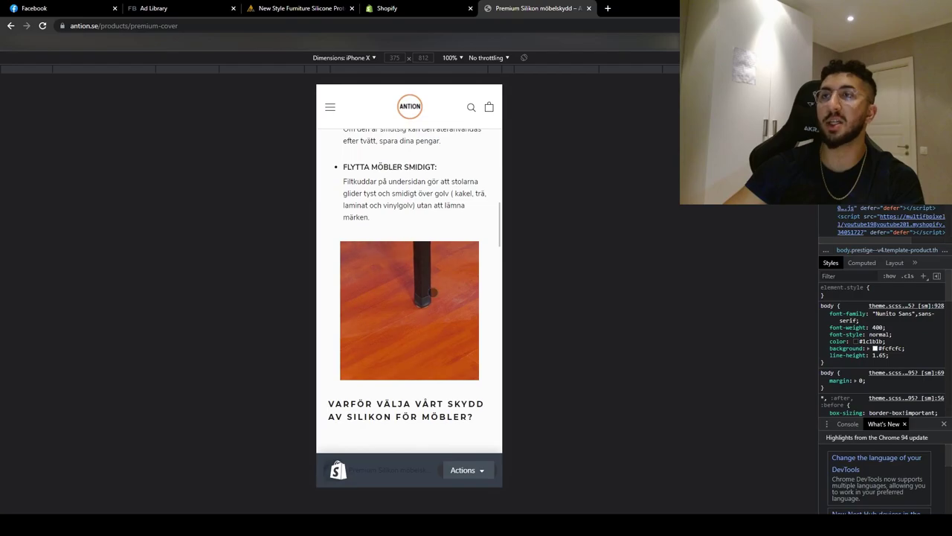
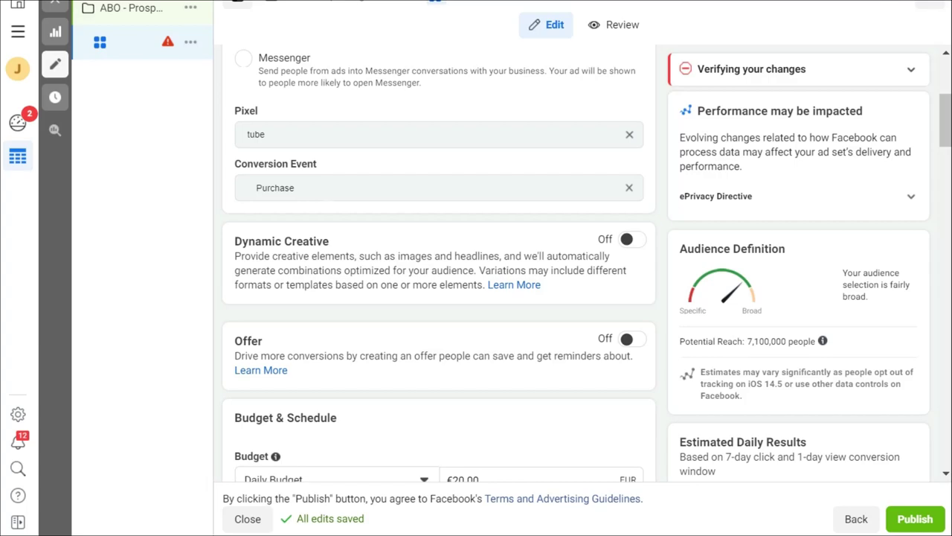
In the Facebook ad set, set the daily budget to €15.00.
scroll(330, 202, down, 3)
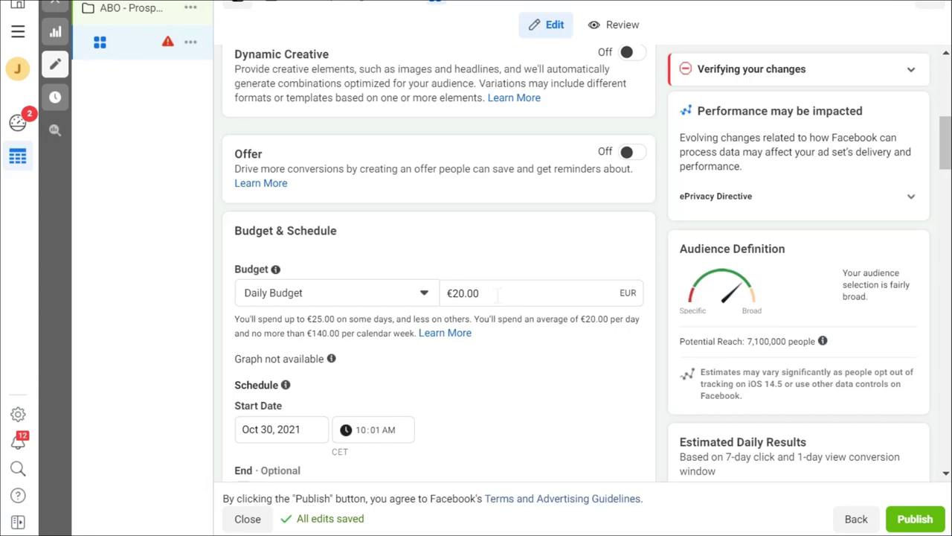
double_click(498, 294)
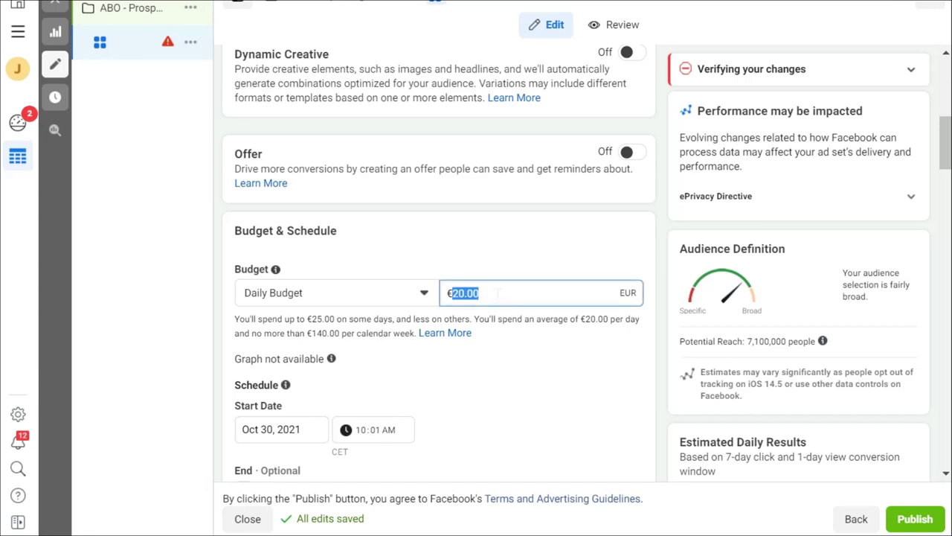
text(15)
click(552, 262)
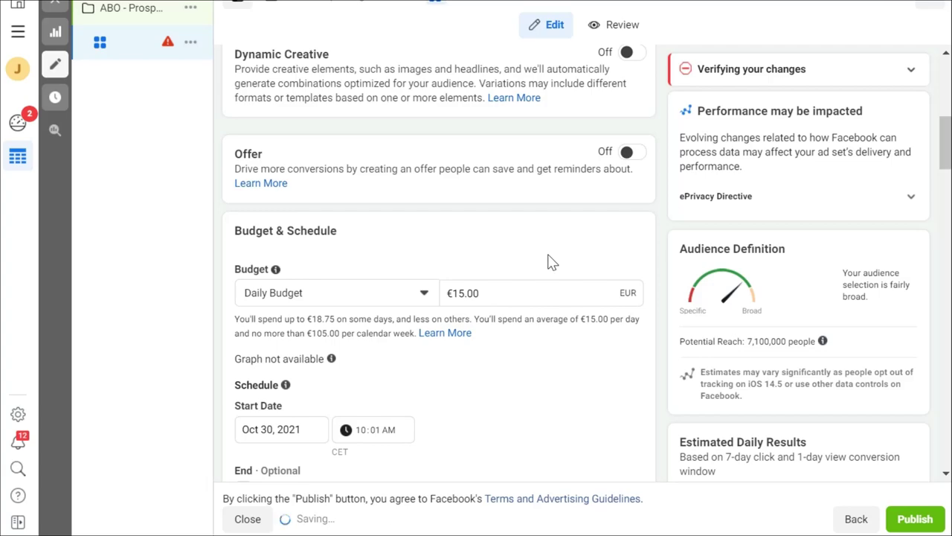
Set the ad set's start time to 3:00 AM on Oct 30, 2021.
scroll(552, 262, down, 1)
scroll(552, 263, down, 1)
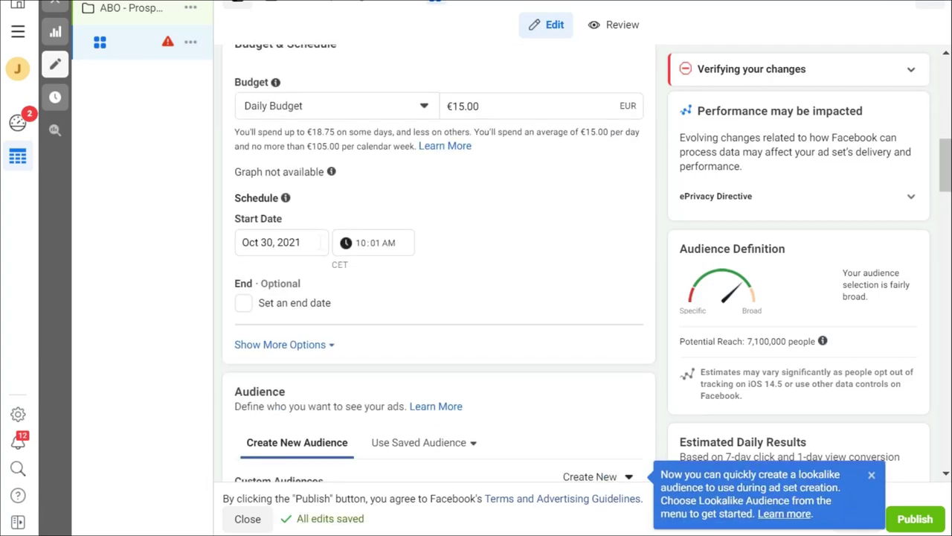
click(364, 253)
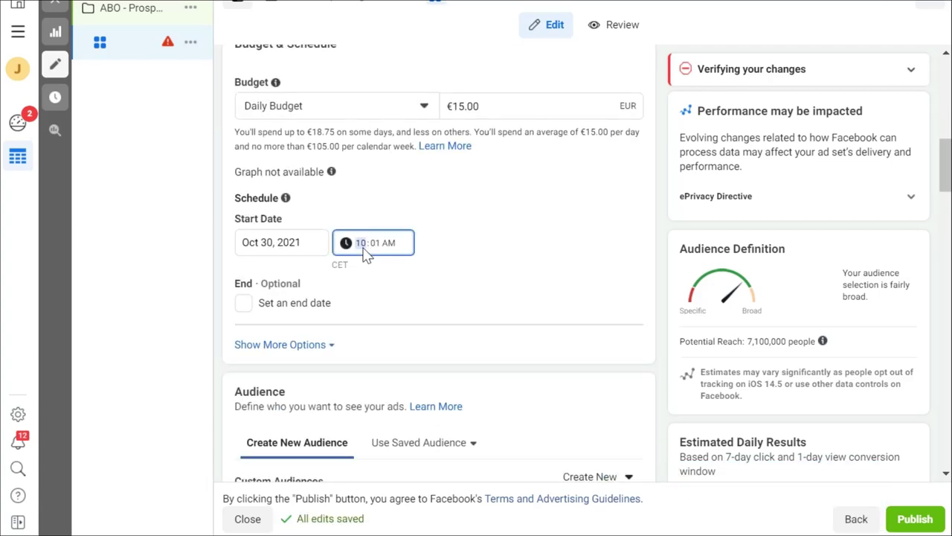
key(Right)
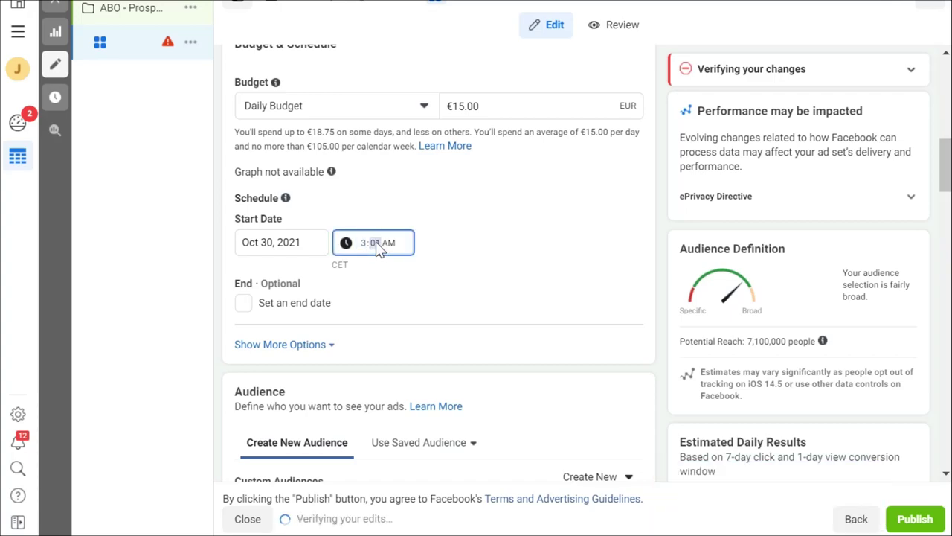
text(00)
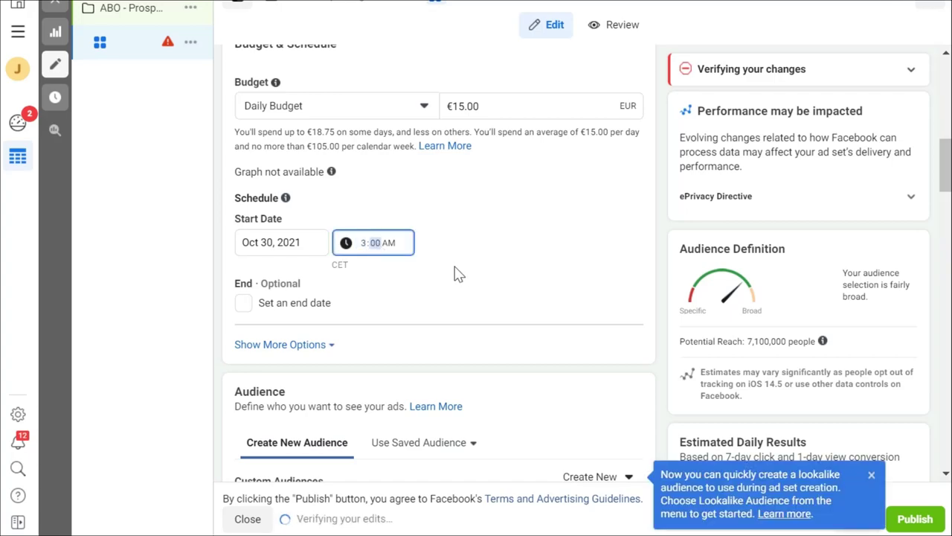
click(461, 274)
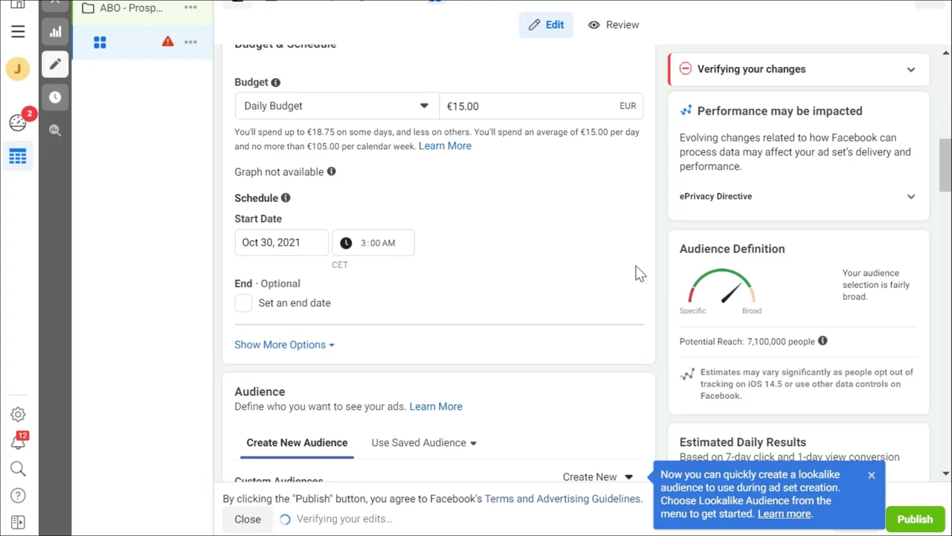
Set the audience's minimum age to 30.
scroll(632, 272, down, 2)
scroll(632, 270, down, 3)
scroll(632, 270, down, 2)
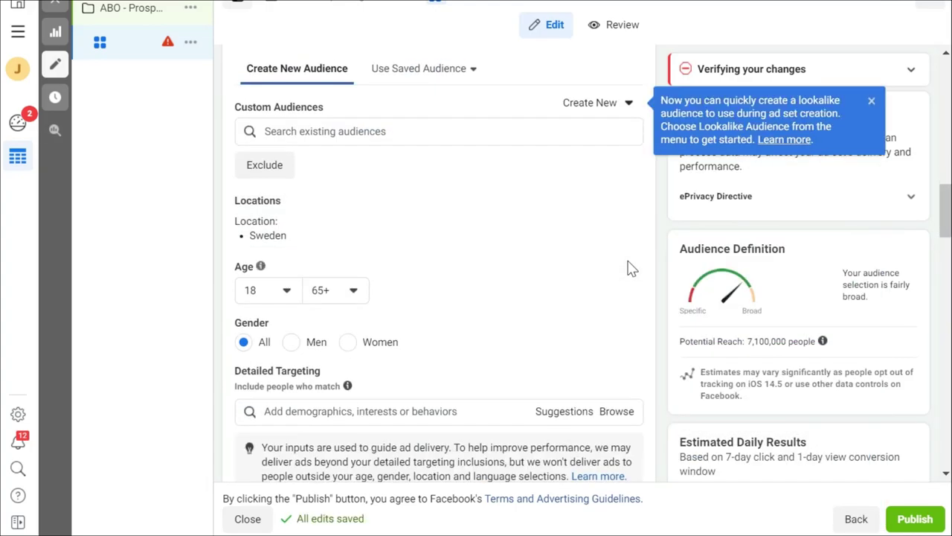
scroll(551, 236, down, 2)
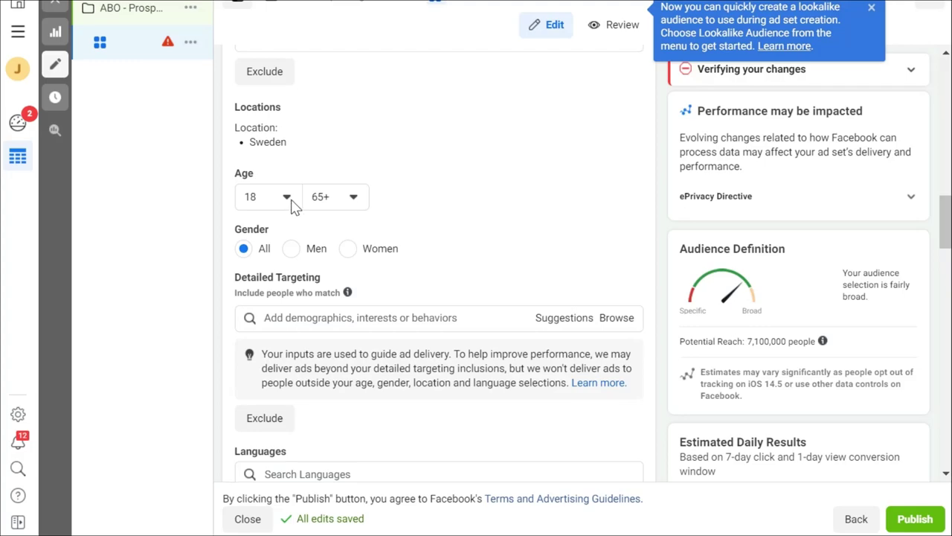
click(292, 201)
scroll(305, 294, down, 5)
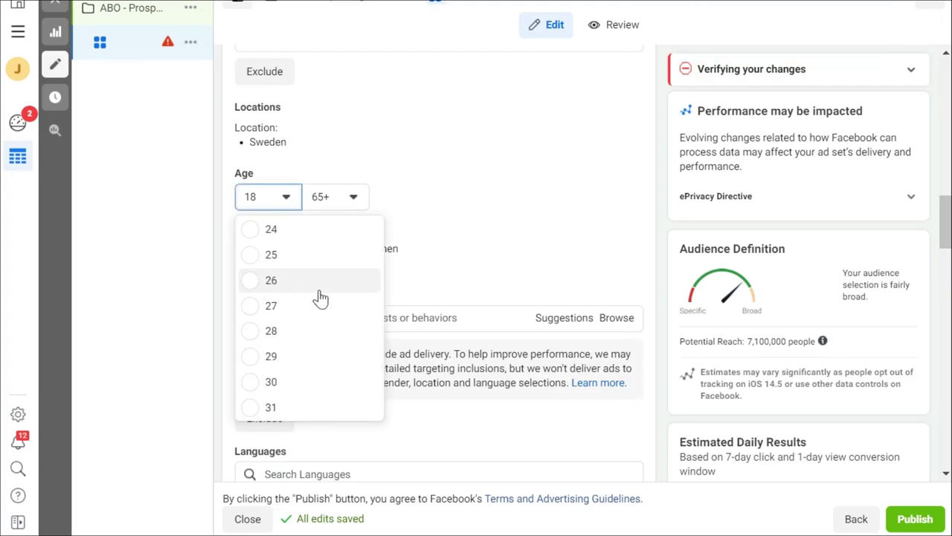
scroll(320, 296, down, 2)
click(320, 294)
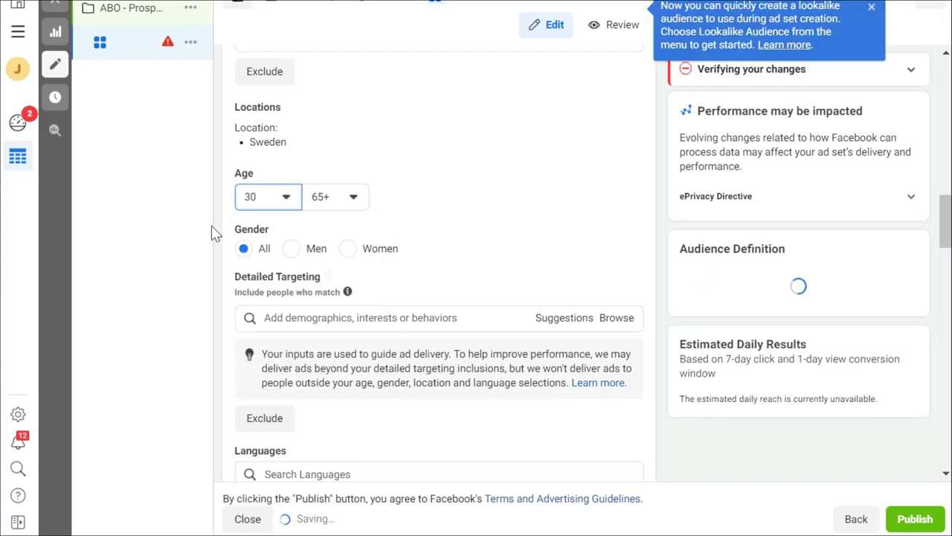
Add Furniture from the Home and garden interests to the ad set's detailed targeting.
mouse_move(142, 204)
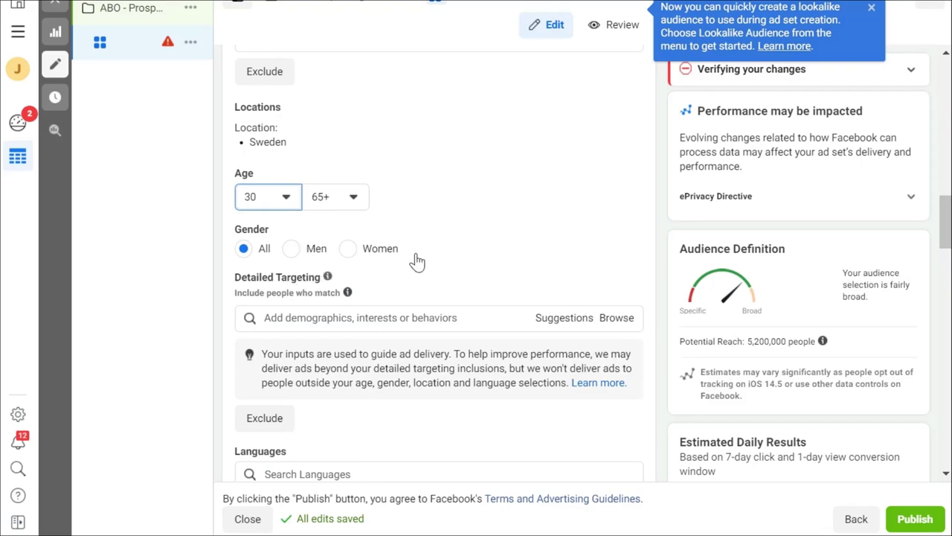
scroll(414, 251, down, 1)
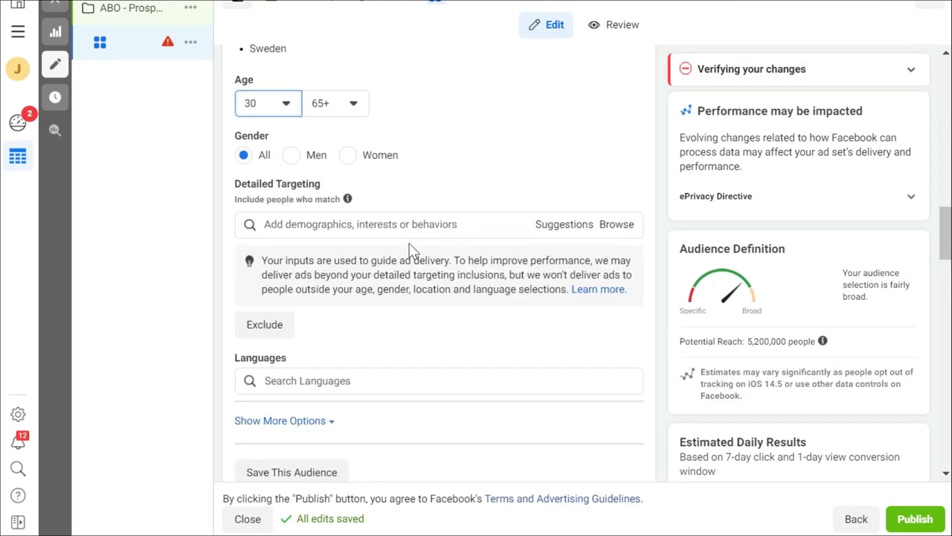
scroll(410, 249, down, 1)
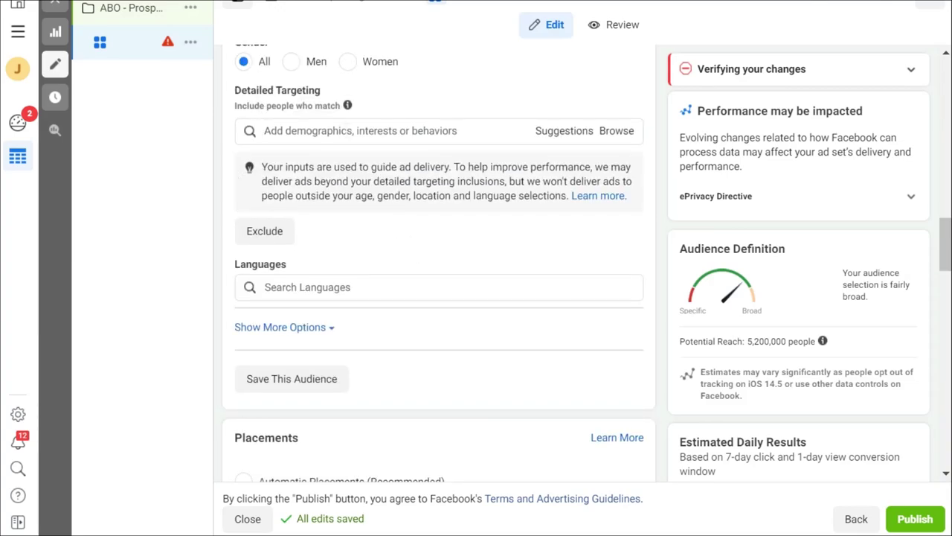
click(357, 130)
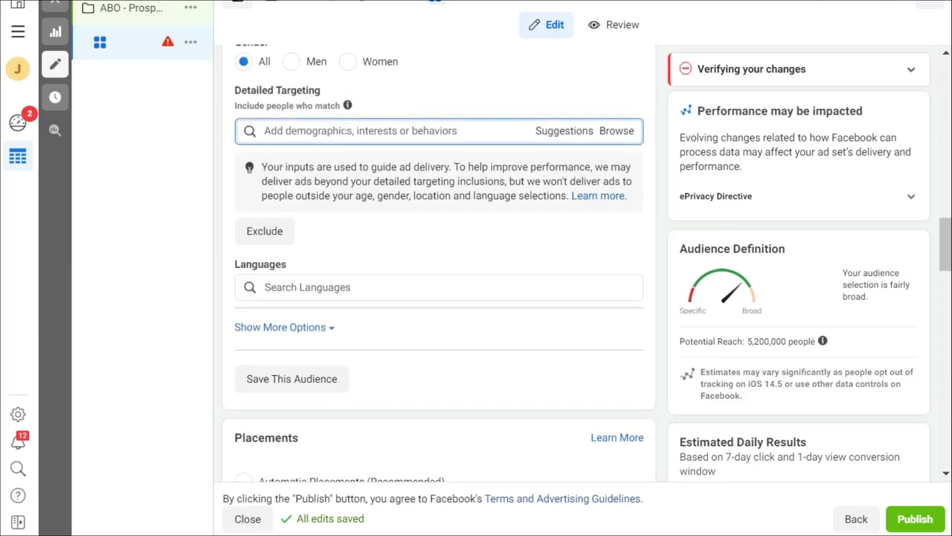
text(fur)
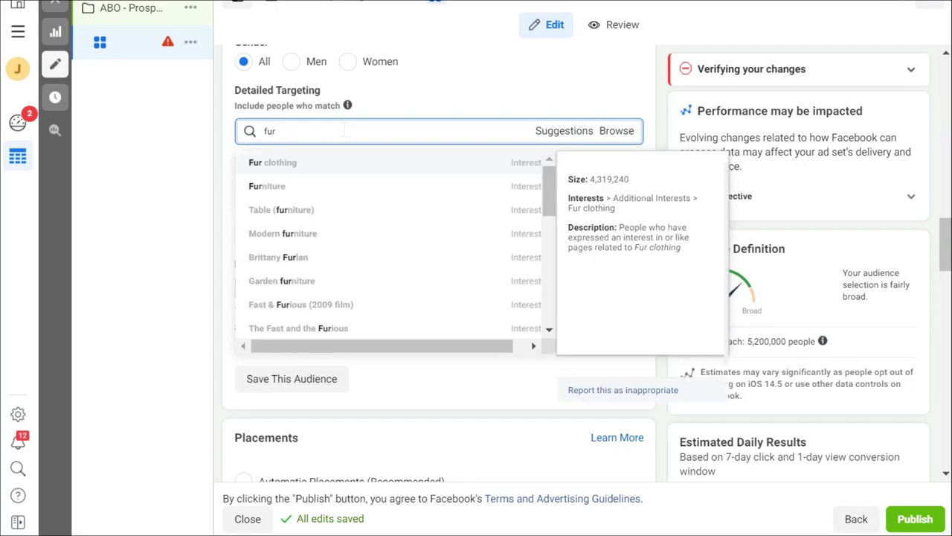
click(306, 186)
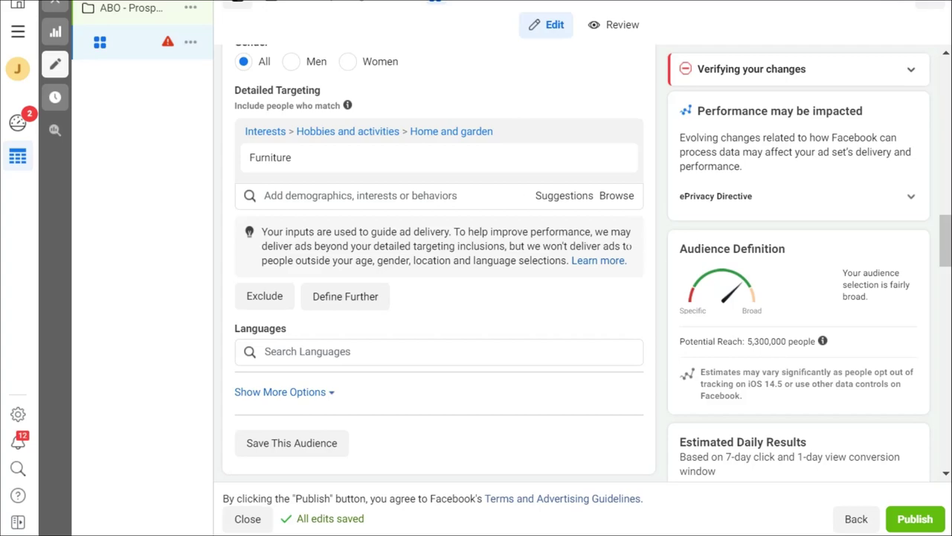
Set the audience's language to Swedish.
mouse_move(406, 135)
scroll(435, 198, down, 2)
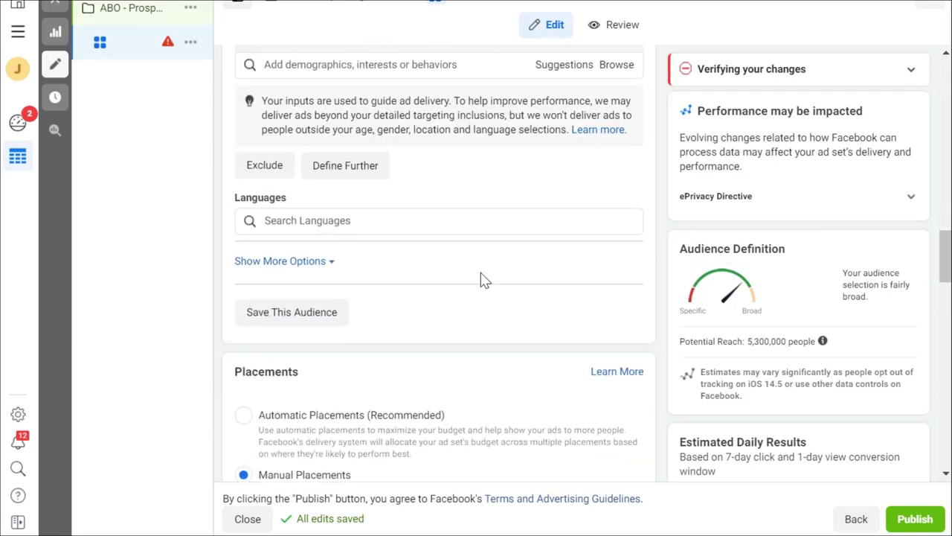
scroll(487, 294, down, 1)
scroll(521, 309, up, 5)
scroll(528, 240, down, 3)
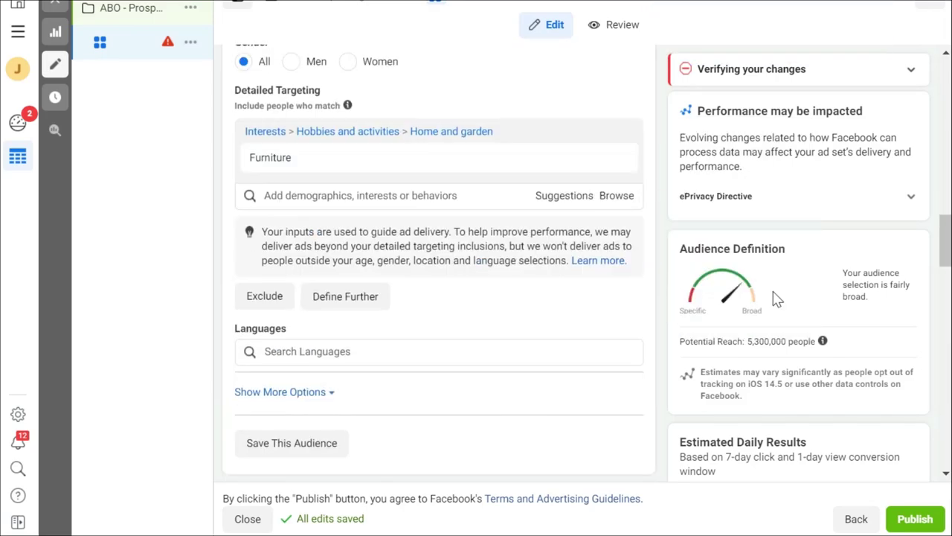
scroll(774, 362, down, 1)
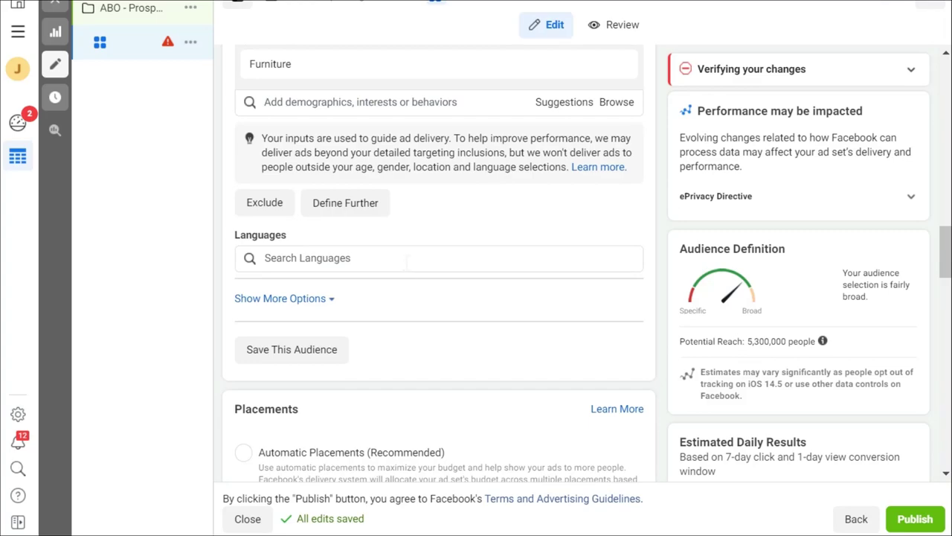
click(407, 260)
text(swed)
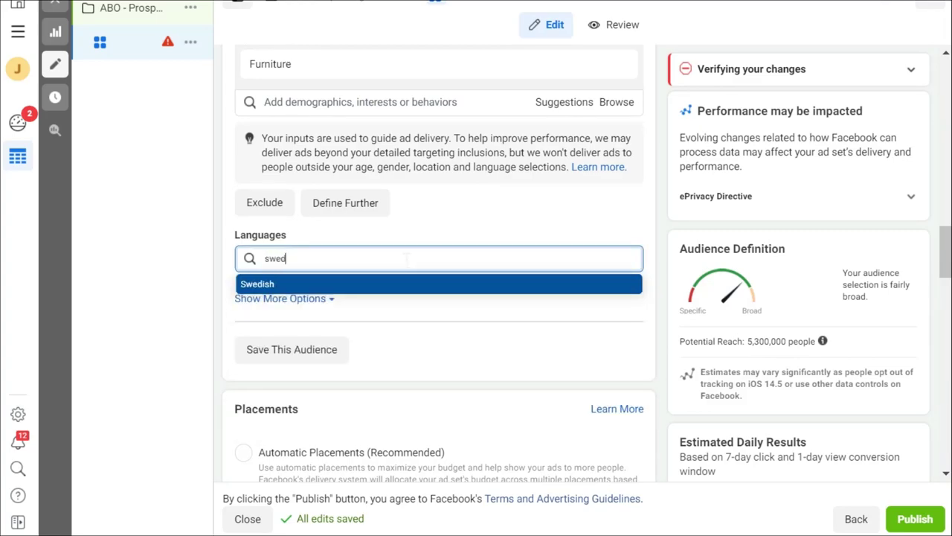
key(Return)
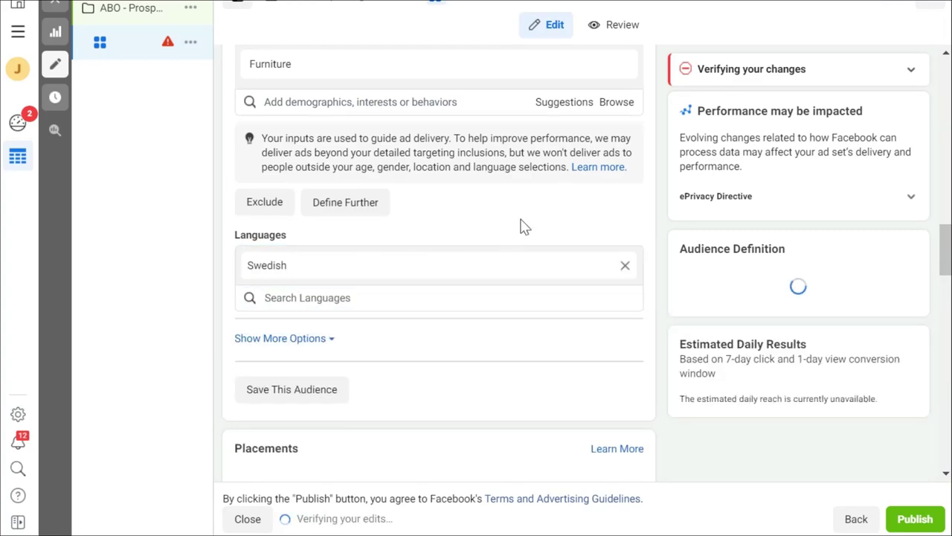
Review the ad set's manual placements, covering devices, platforms, feeds, stories and in-stream options, down to the delivery settings.
scroll(582, 211, down, 3)
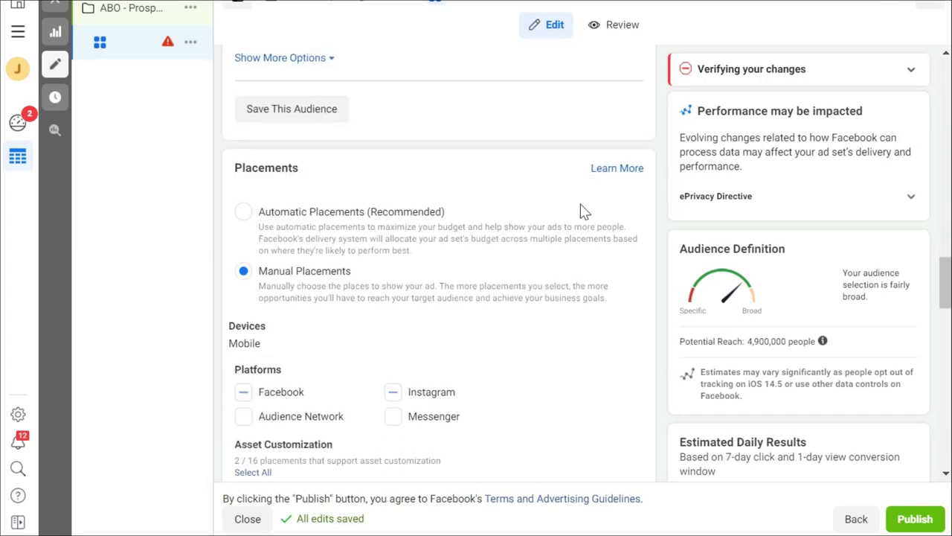
scroll(267, 268, down, 2)
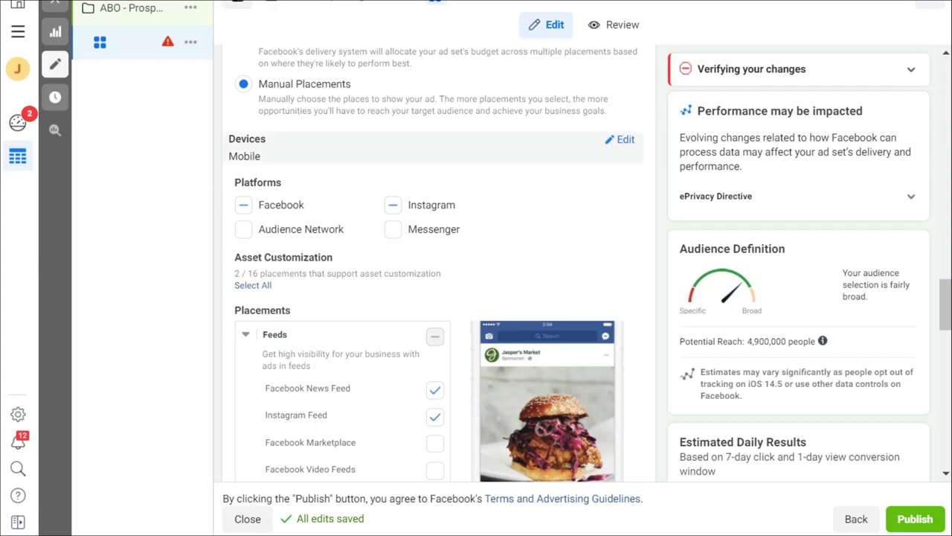
scroll(346, 305, down, 1)
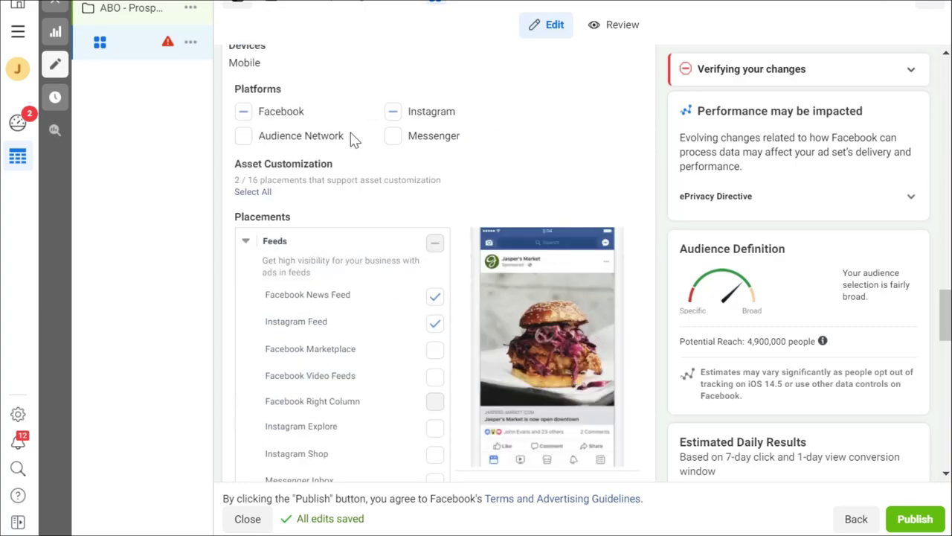
scroll(356, 149, down, 1)
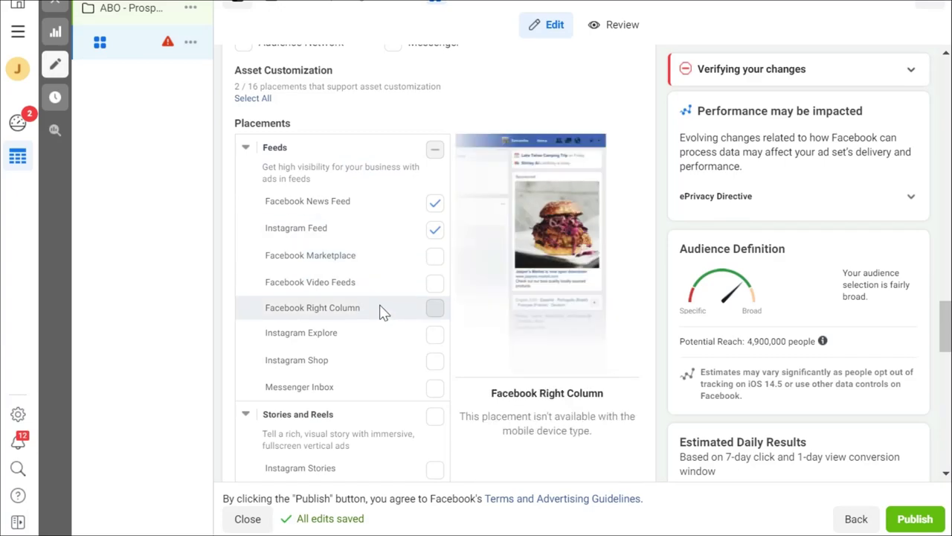
scroll(408, 290, down, 2)
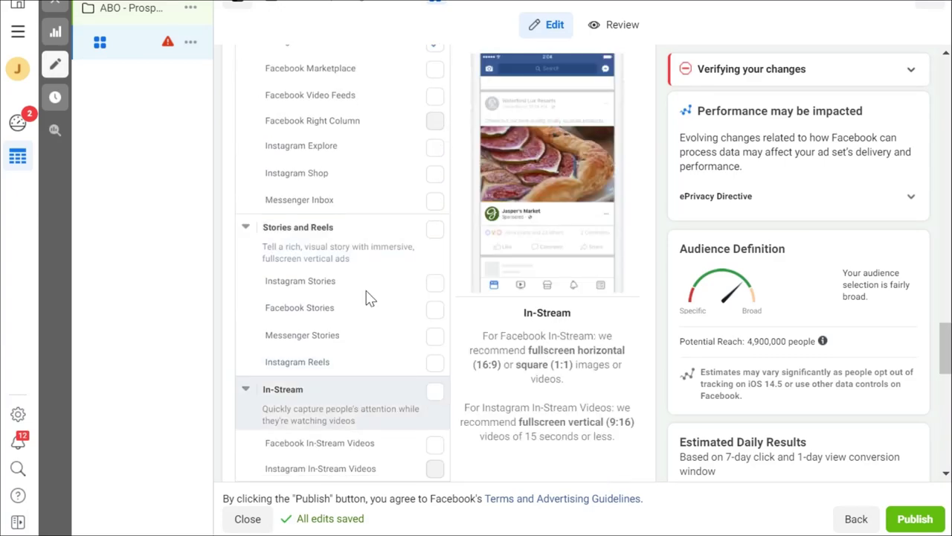
scroll(371, 347, up, 1)
scroll(368, 339, up, 1)
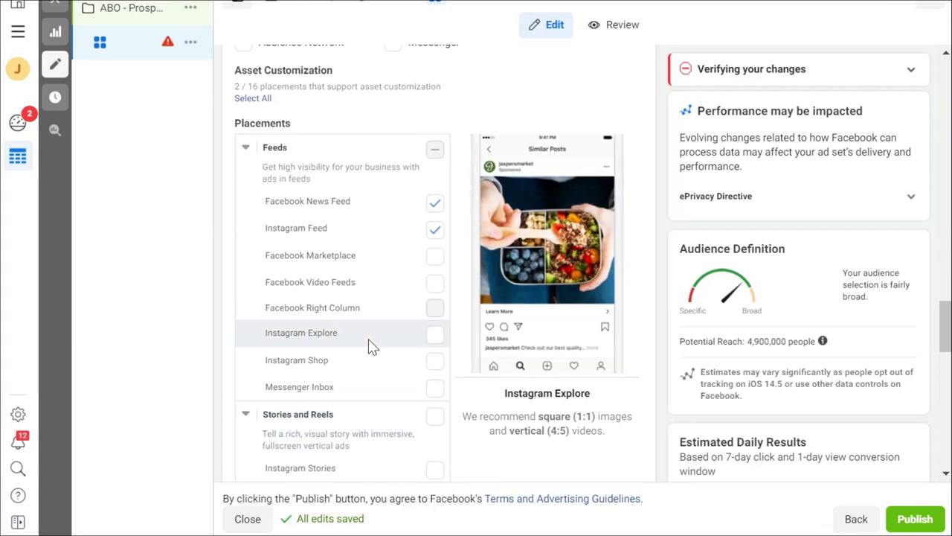
scroll(388, 190, down, 5)
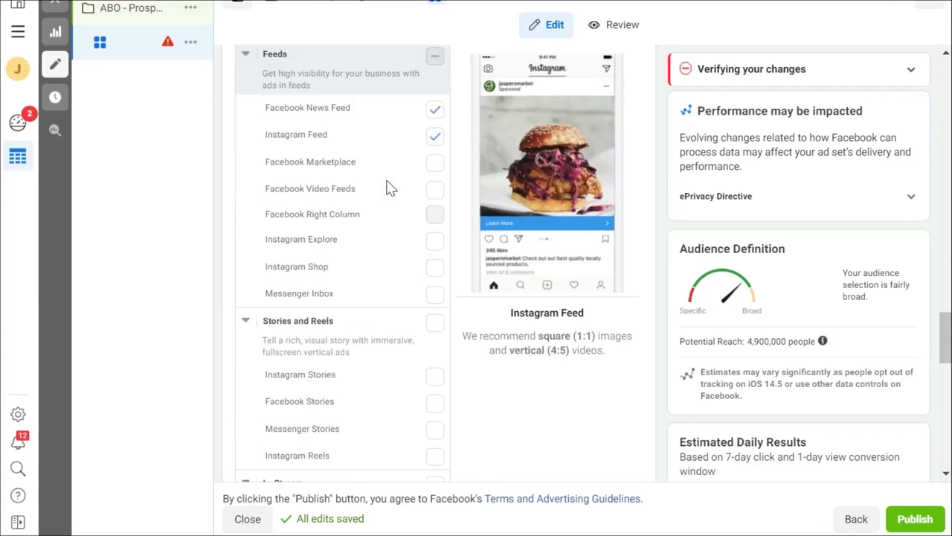
scroll(388, 190, down, 5)
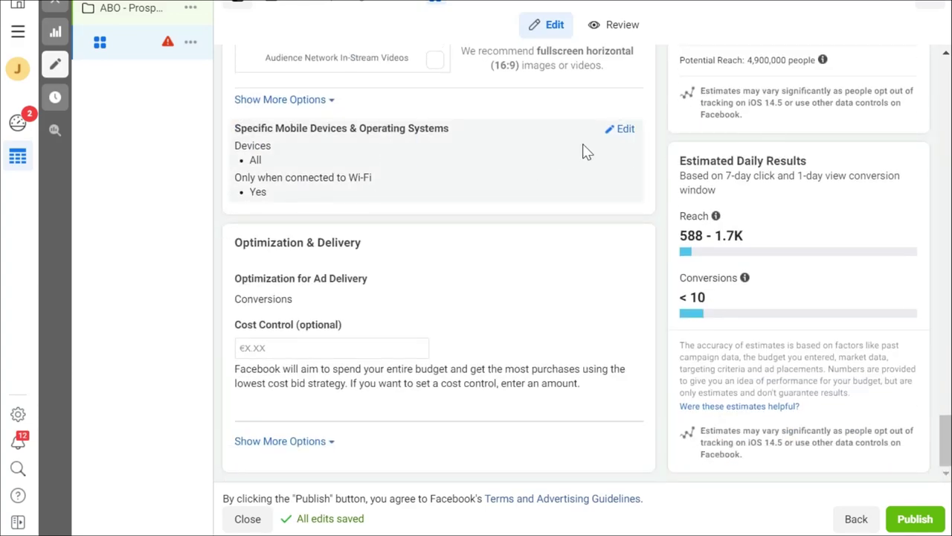
Open the specific mobile devices setting for editing and reveal the additional Optimization & Delivery options to examine them.
click(625, 130)
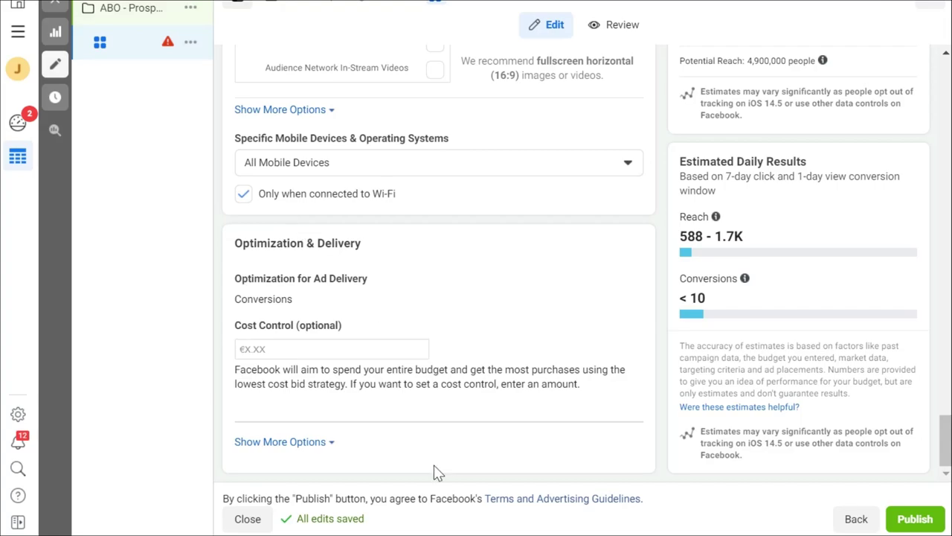
click(276, 442)
scroll(409, 376, down, 2)
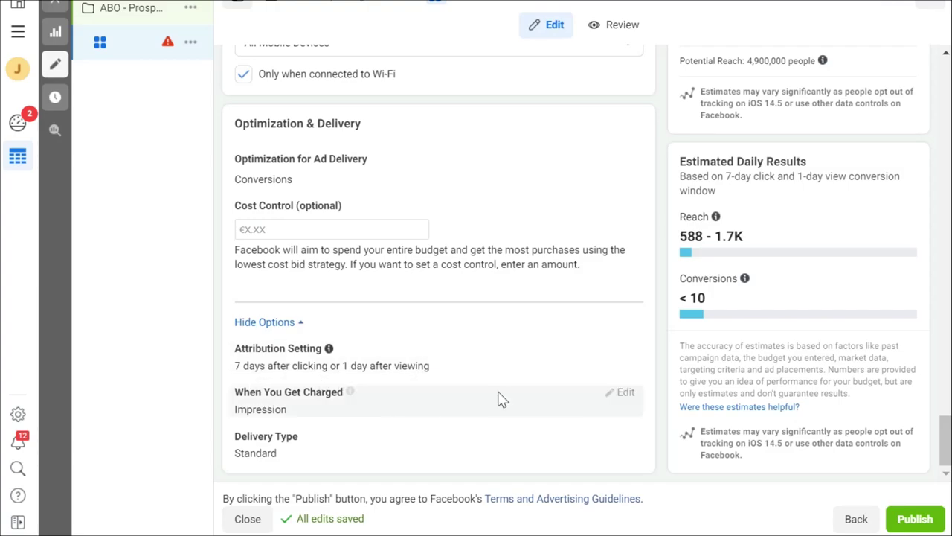
scroll(513, 409, up, 8)
scroll(511, 407, up, 10)
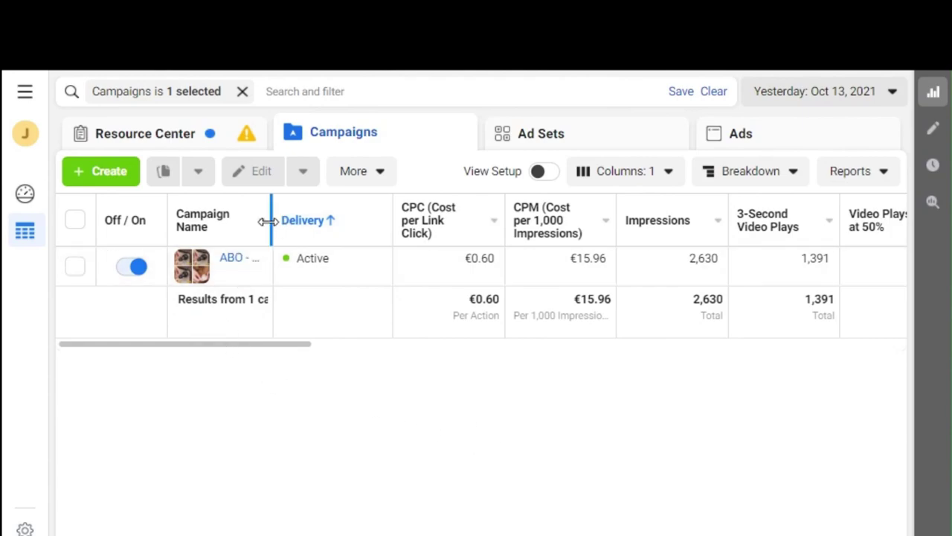
Widen the Campaign Name column and open the ad sets of the ABO - prospecting - 10/13 campaign.
drag(269, 220, 338, 220)
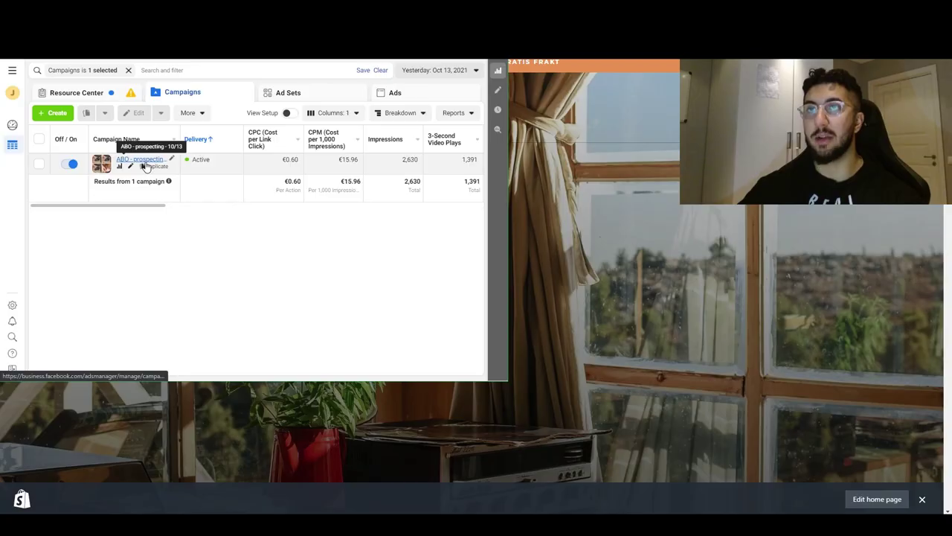
click(134, 158)
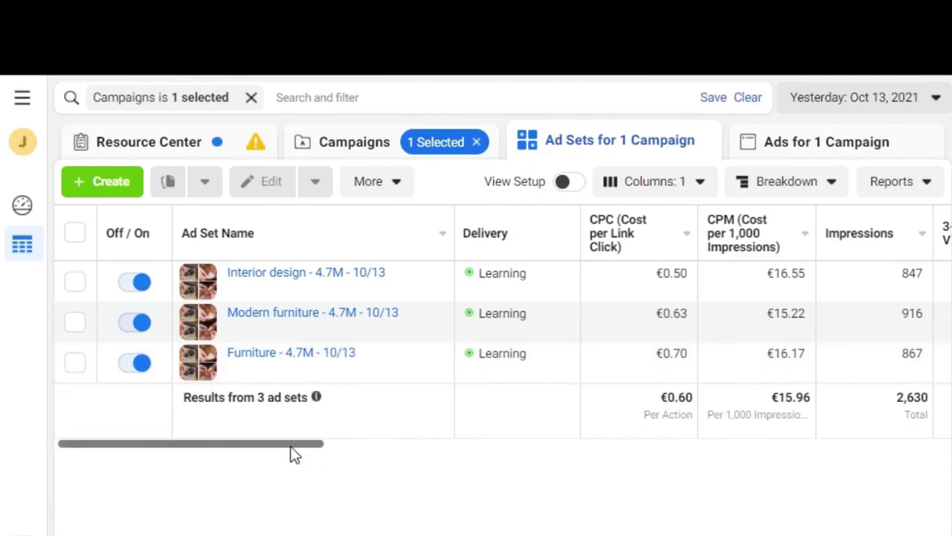
Review the Interior design ad set's budget, location, age, targeting, exclusions, language and placements, and return to the ad set list.
mouse_move(343, 270)
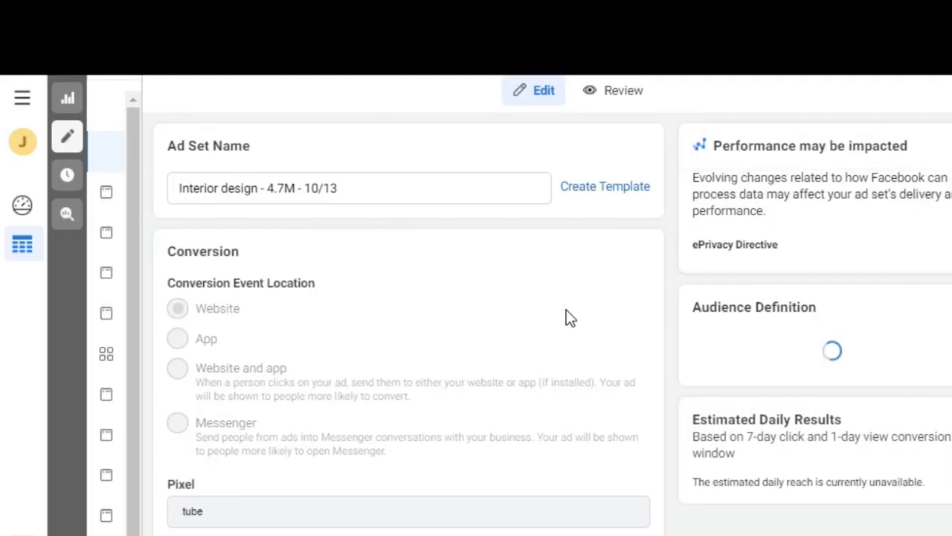
scroll(523, 332, down, 5)
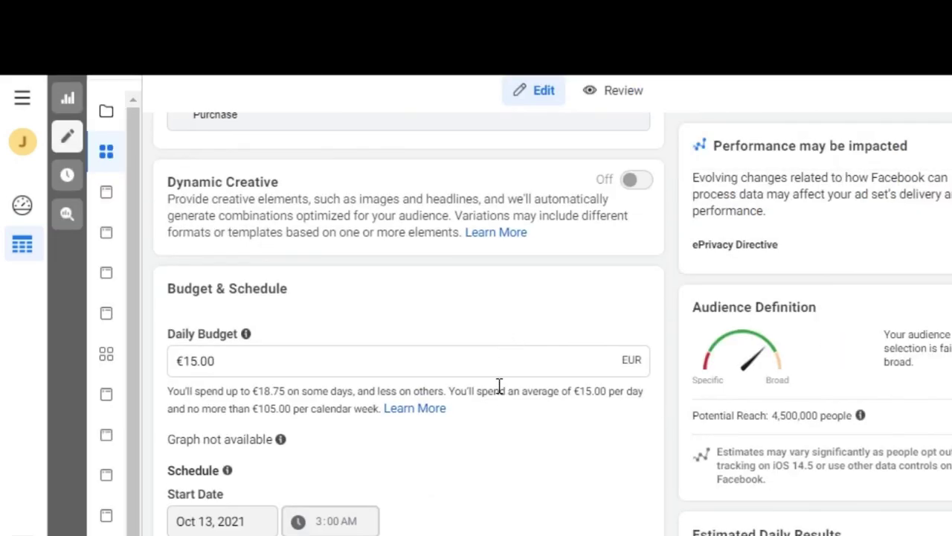
scroll(499, 385, down, 15)
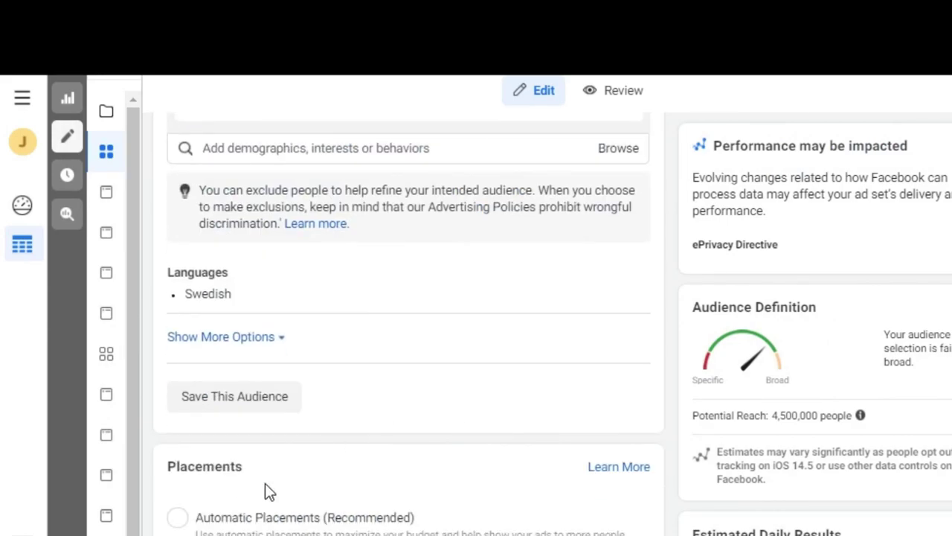
scroll(272, 482, up, 5)
scroll(277, 474, up, 5)
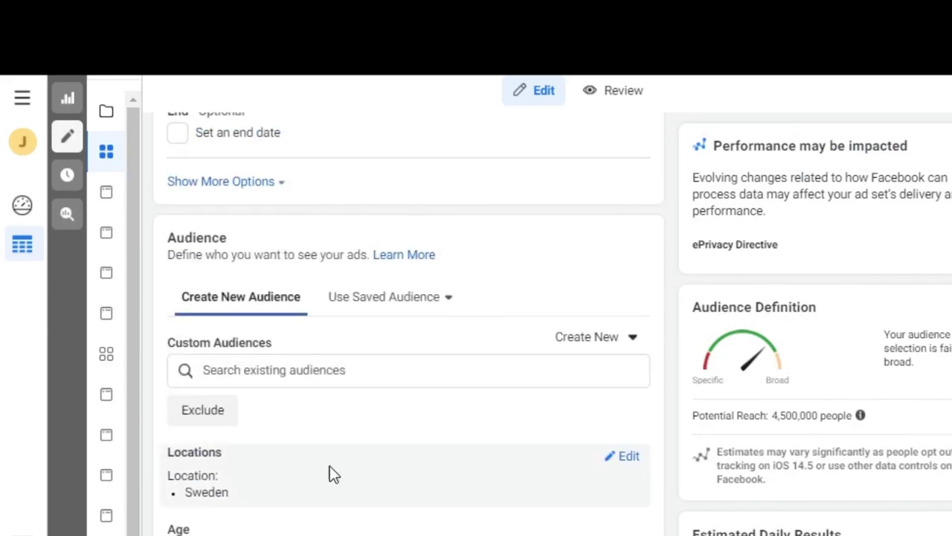
scroll(580, 298, down, 6)
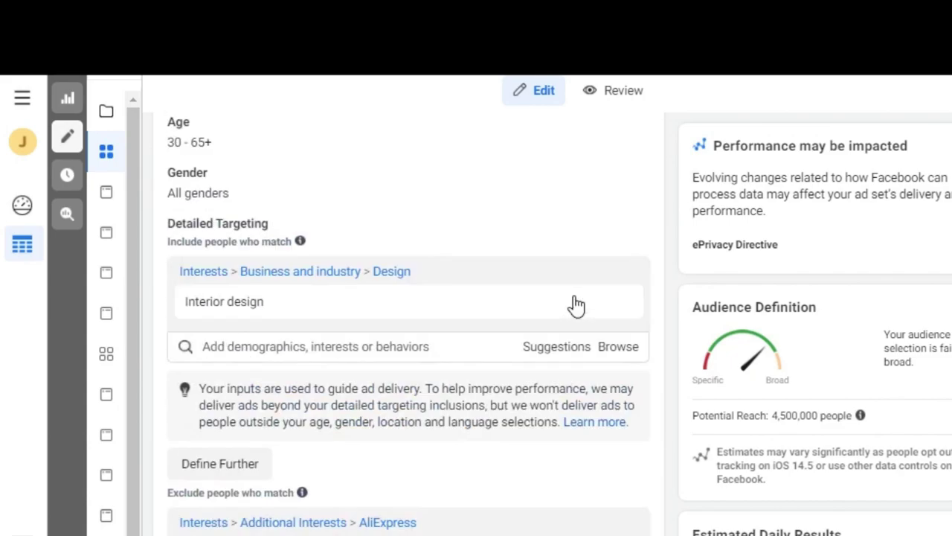
scroll(308, 282, down, 5)
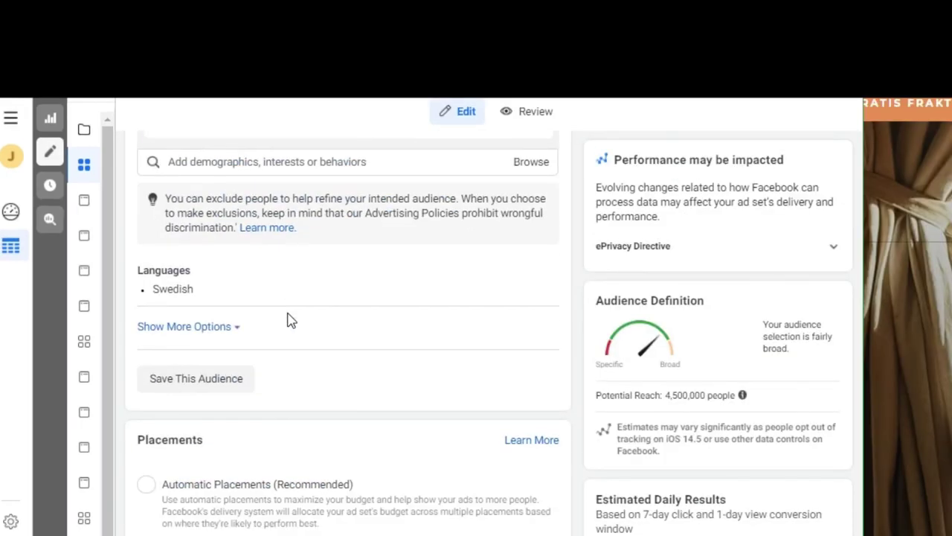
scroll(334, 372, down, 5)
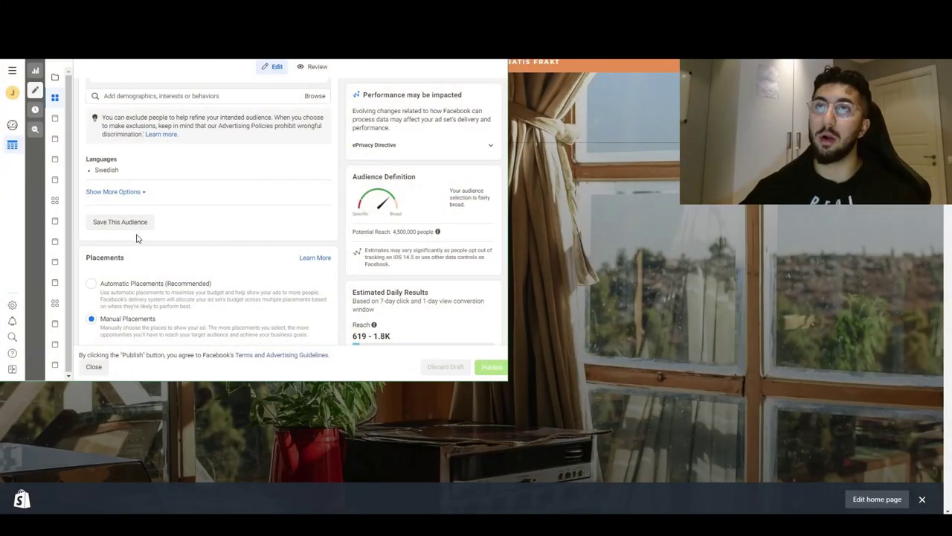
scroll(199, 235, up, 3)
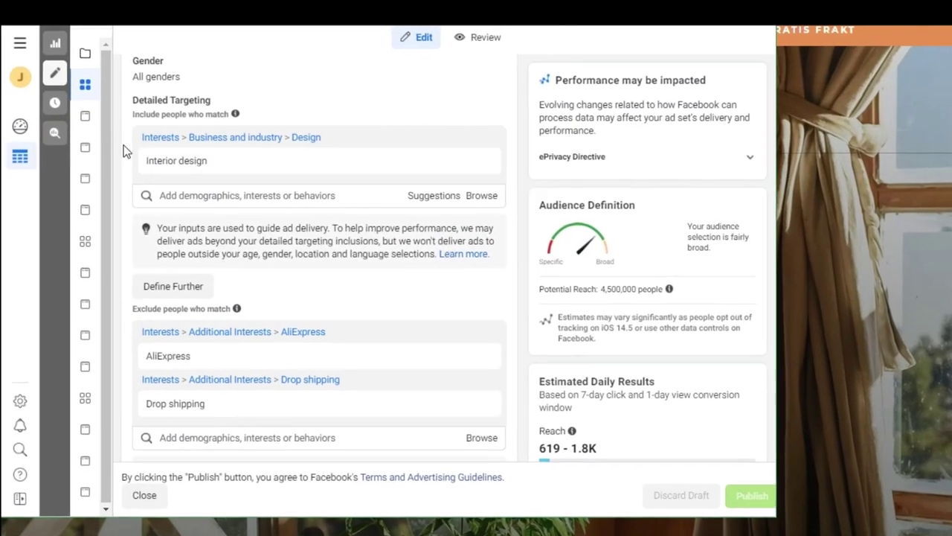
mouse_move(66, 131)
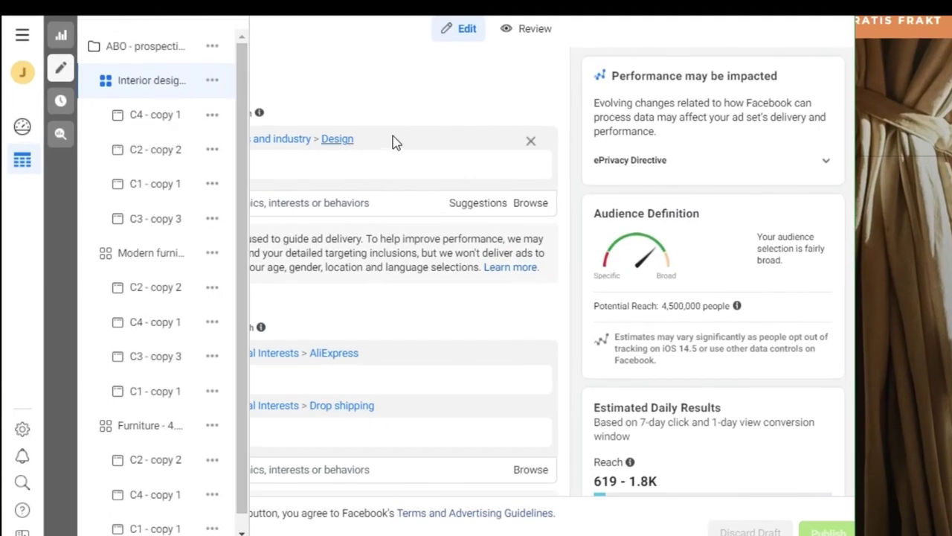
click(61, 30)
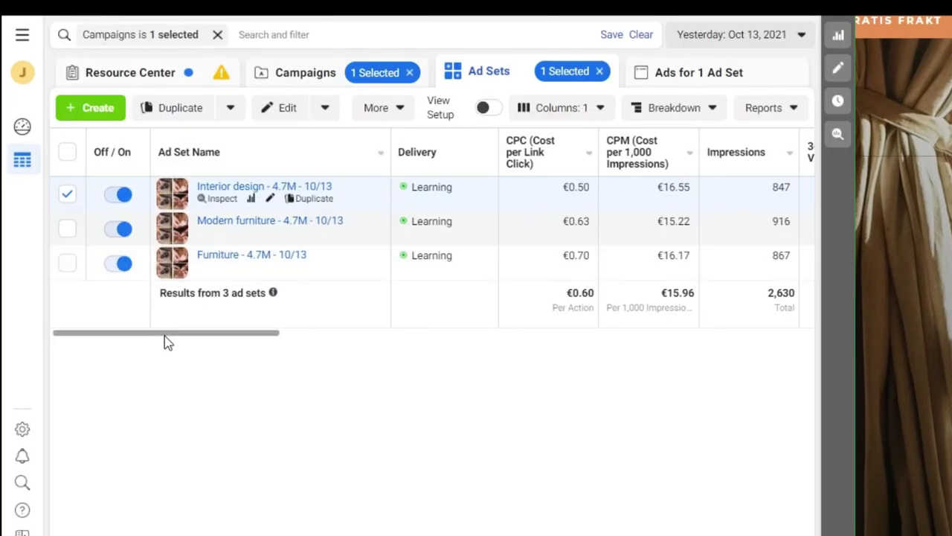
Examine the ad sets' metrics from CPM and video plays through to purchases and budget, narrowing the Ad Set Name column.
drag(165, 336, 220, 335)
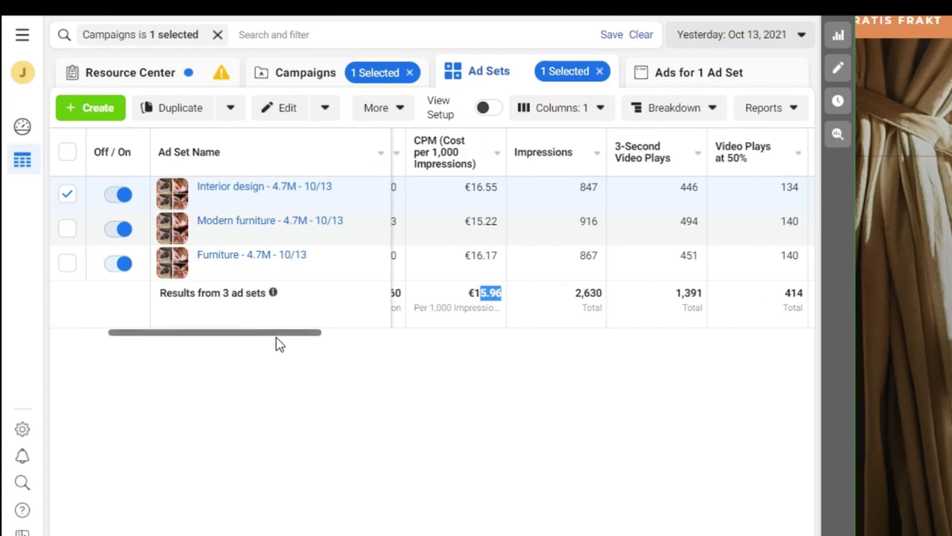
drag(279, 341, 431, 355)
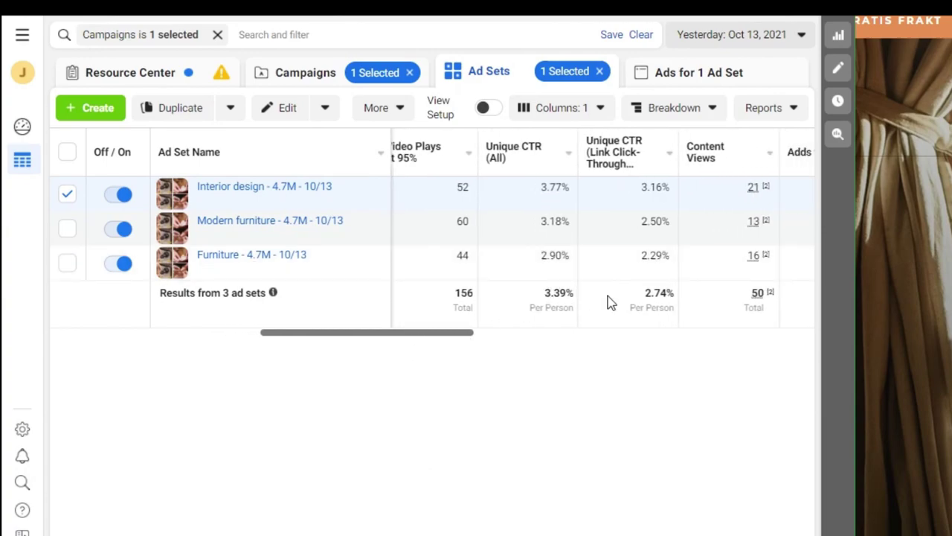
drag(454, 344, 570, 348)
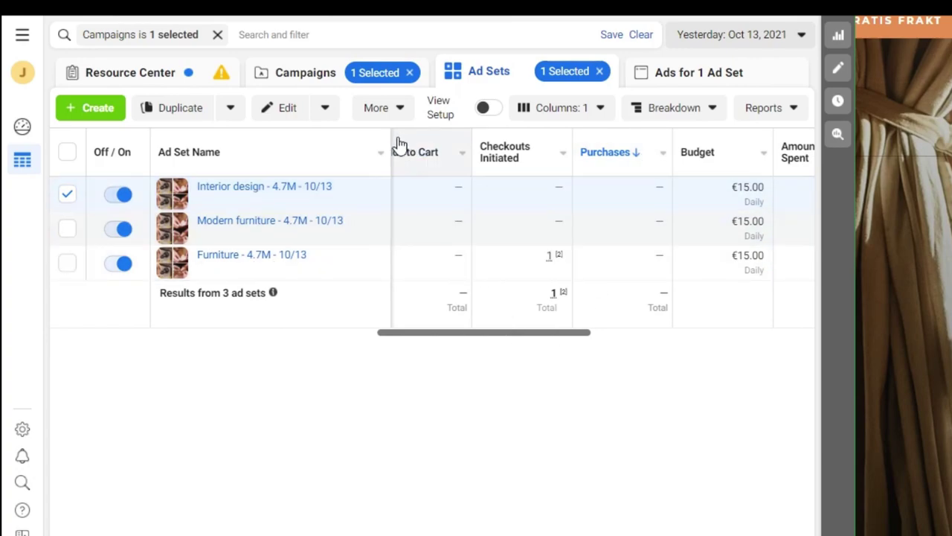
drag(353, 168, 354, 169)
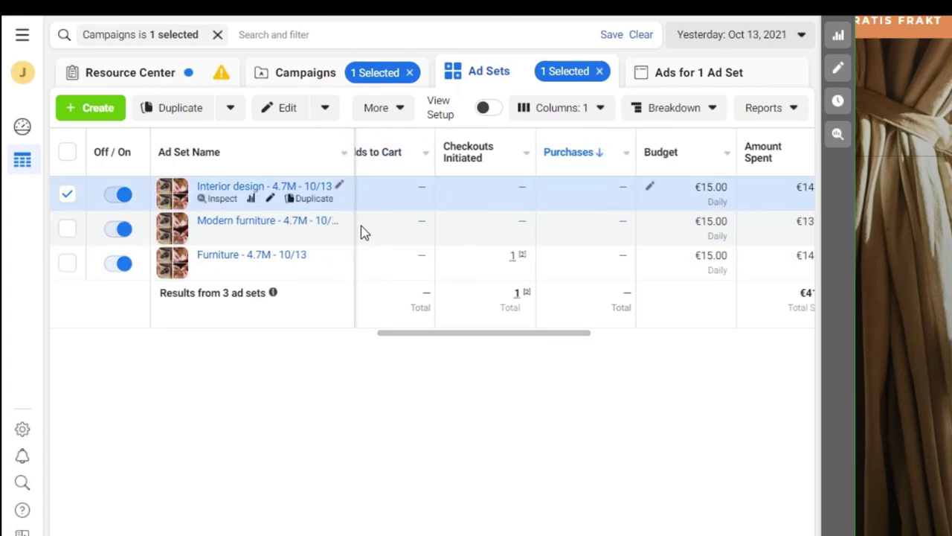